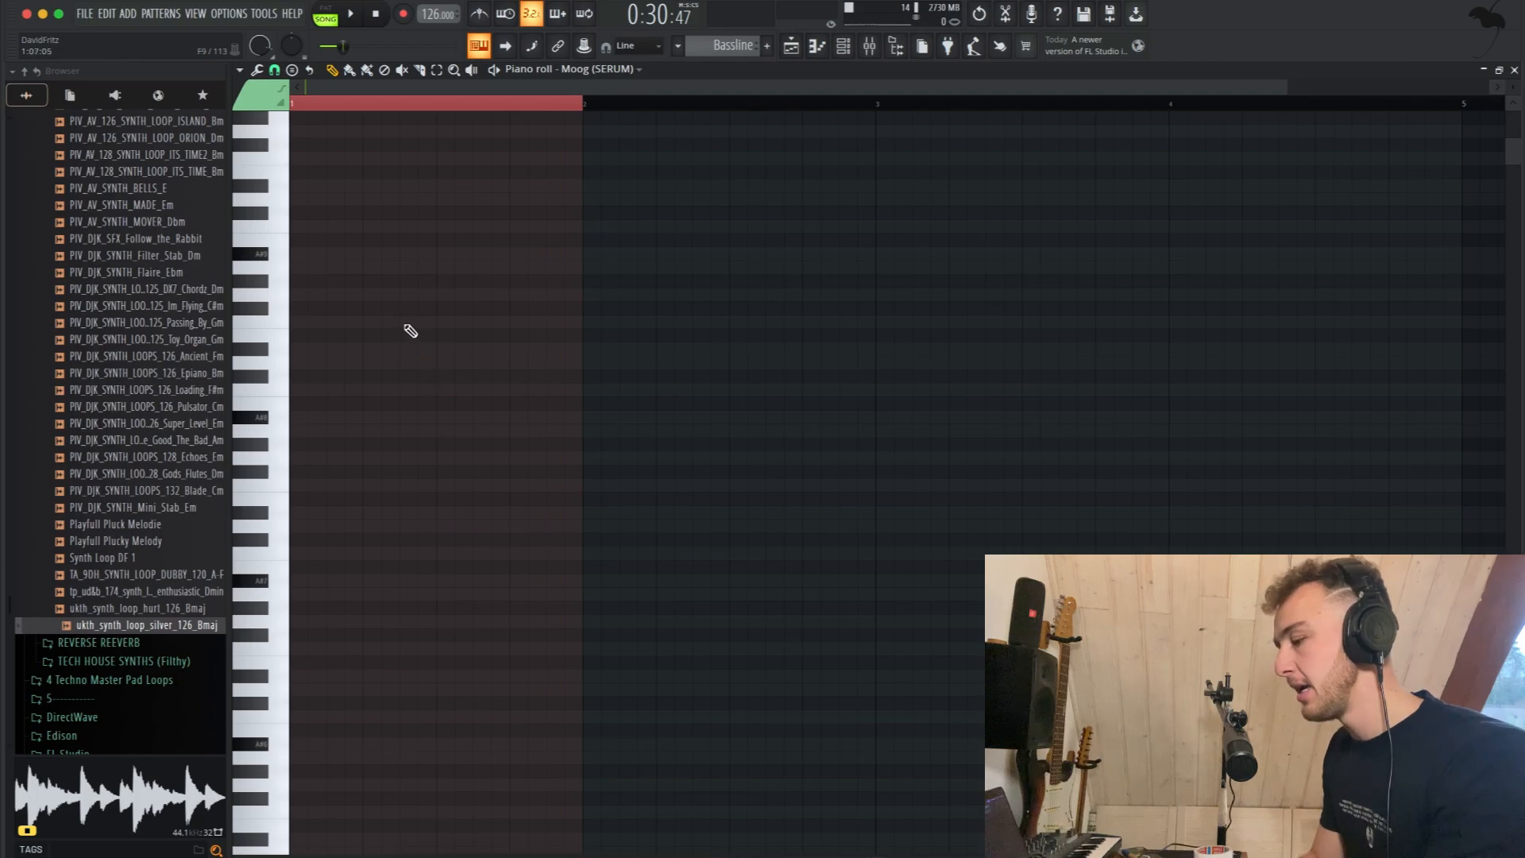
Draw a rising eight-note scale (A#, C, D, D#, F, G, A, A#) from A#8 to A#9 filling the first bar, then play it.
{"action": "scroll", "coordinate": [355, 418], "scroll_direction": "up", "scroll_amount": 2}
{"action": "left_click", "coordinate": [302, 294]}
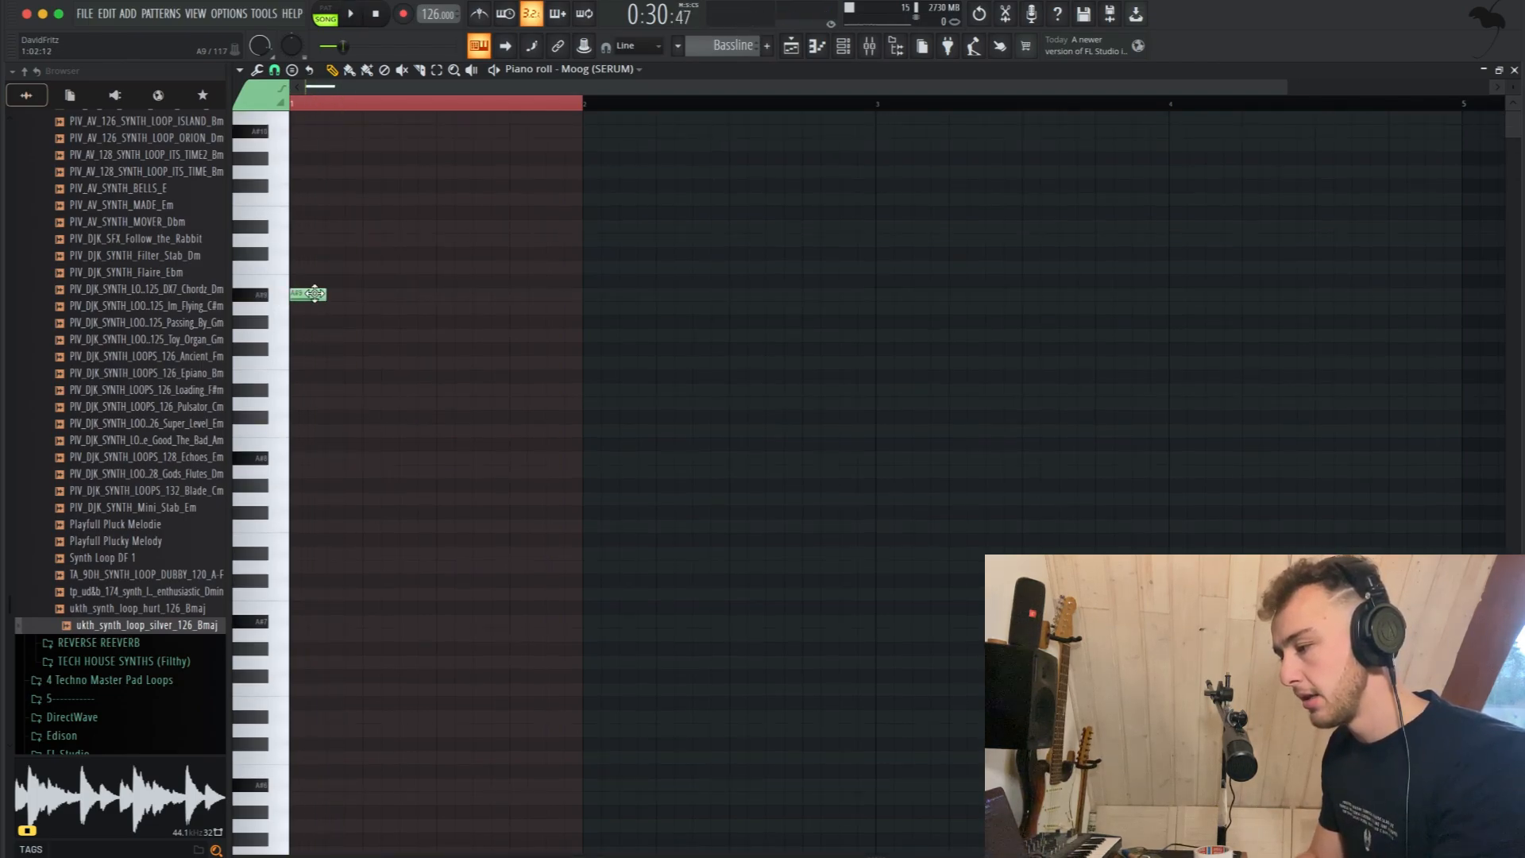
{"action": "left_click_drag", "start_coordinate": [308, 293], "coordinate": [290, 461]}
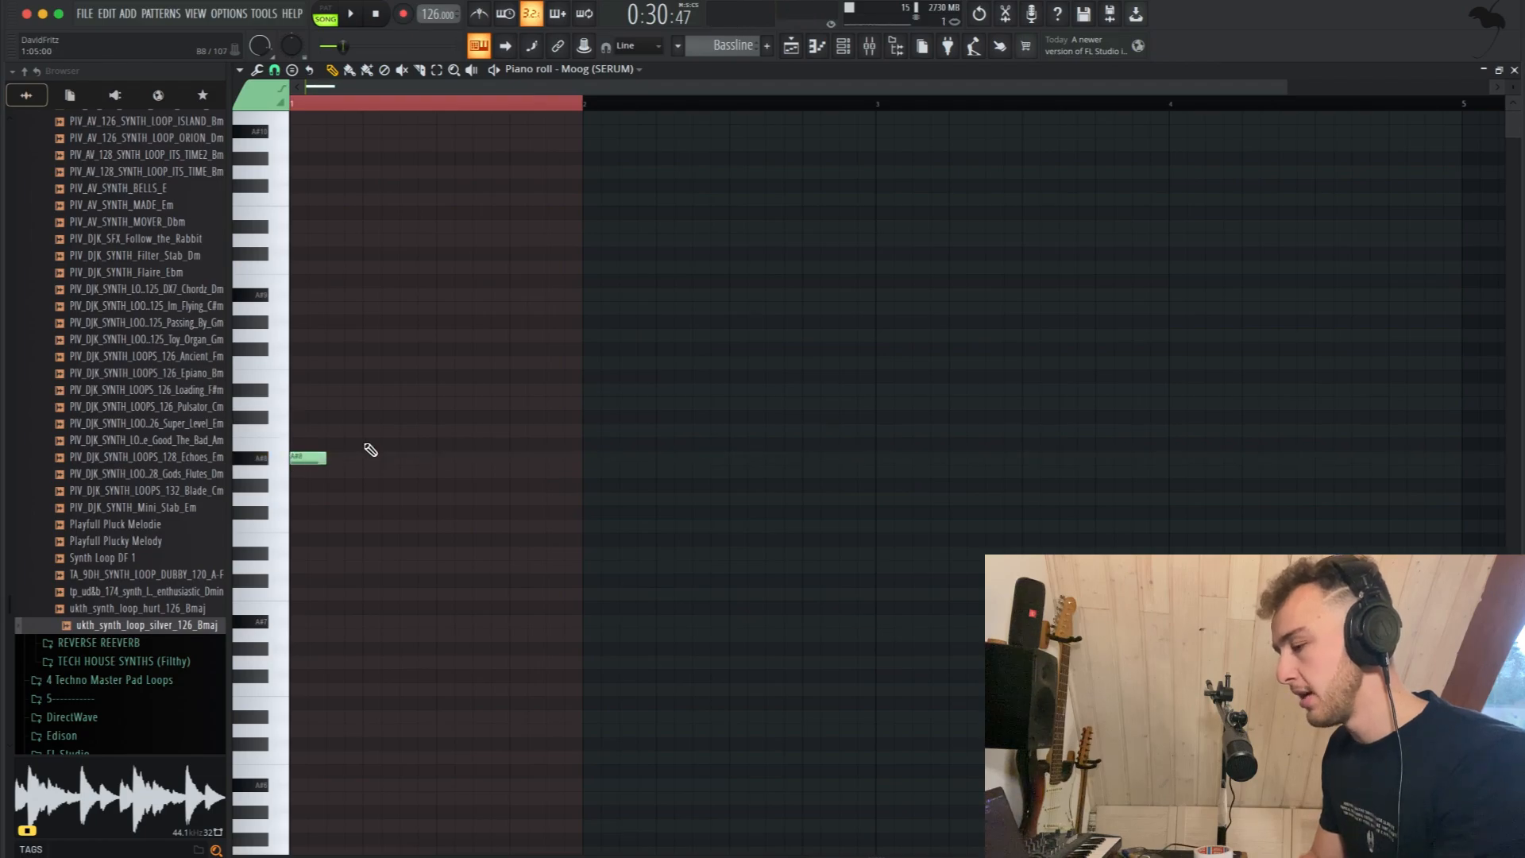
{"action": "left_click", "coordinate": [372, 403]}
{"action": "left_click", "coordinate": [401, 387]}
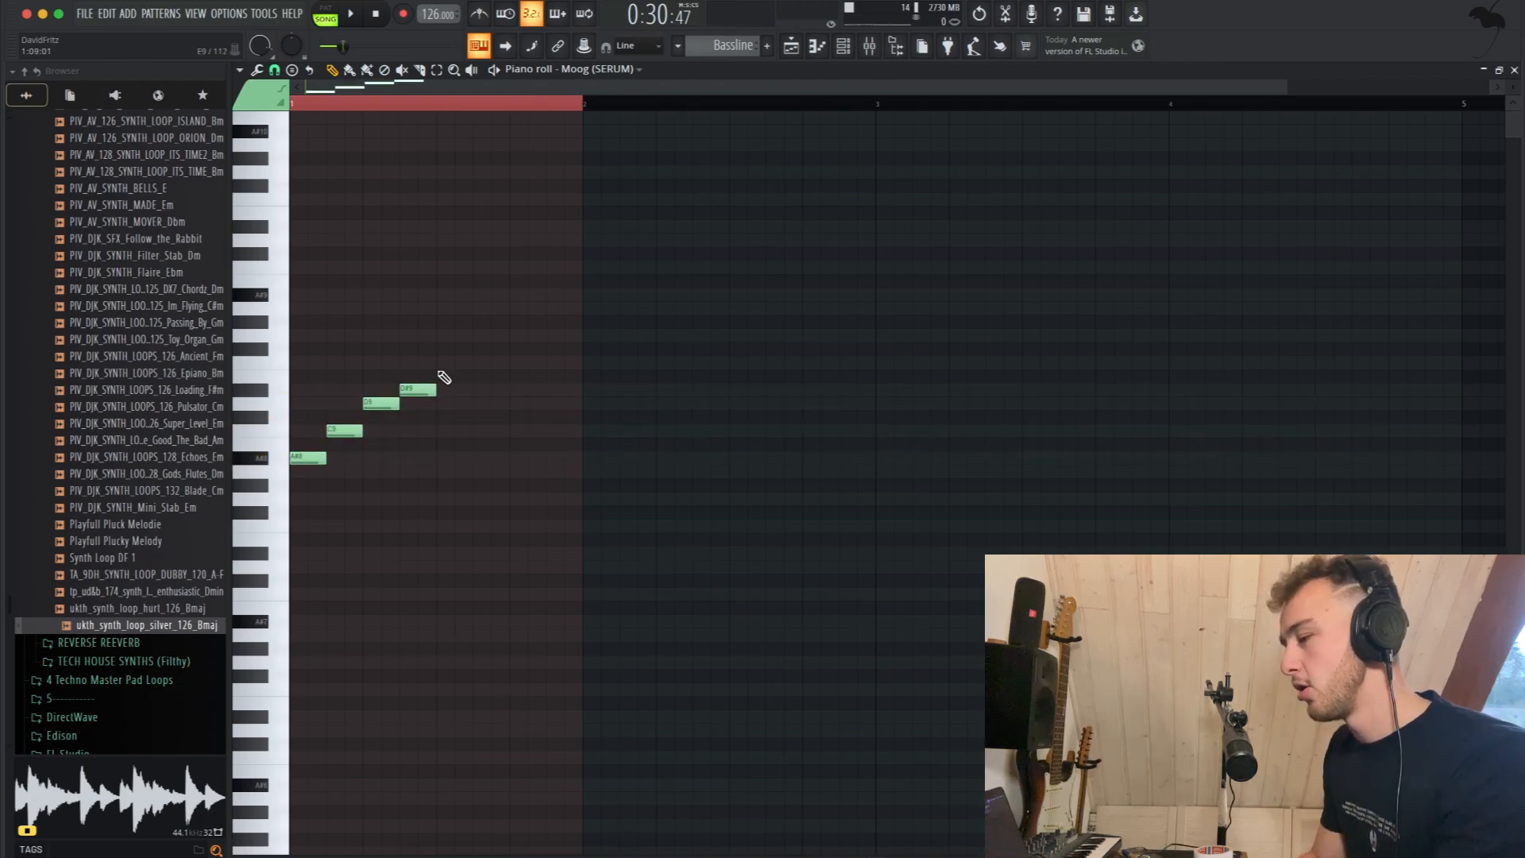
{"action": "left_click", "coordinate": [502, 335]}
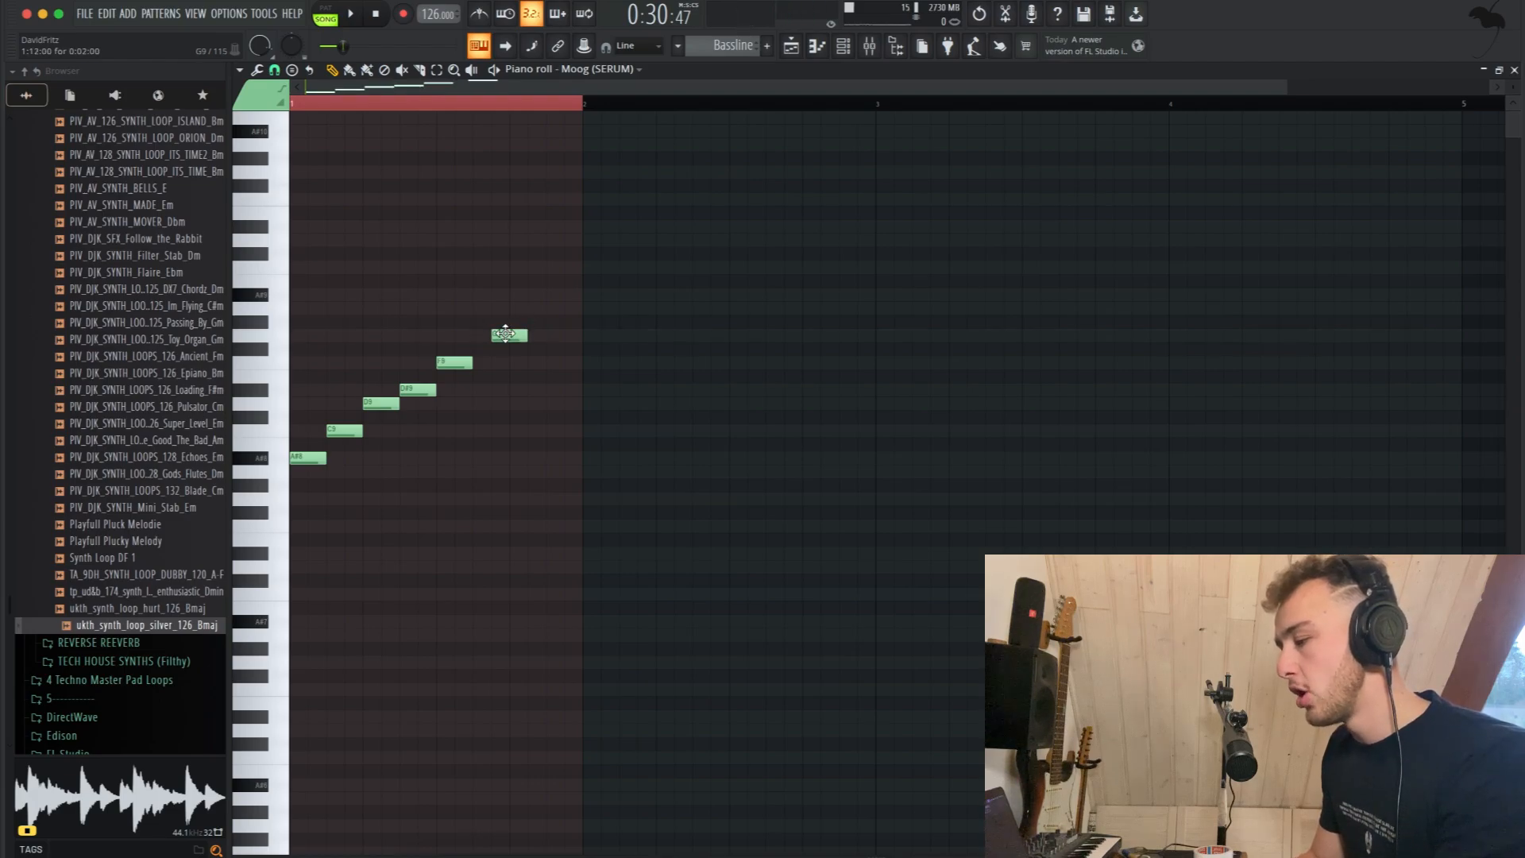
{"action": "left_click", "coordinate": [512, 295]}
{"action": "left_click_drag", "start_coordinate": [524, 296], "coordinate": [523, 320]}
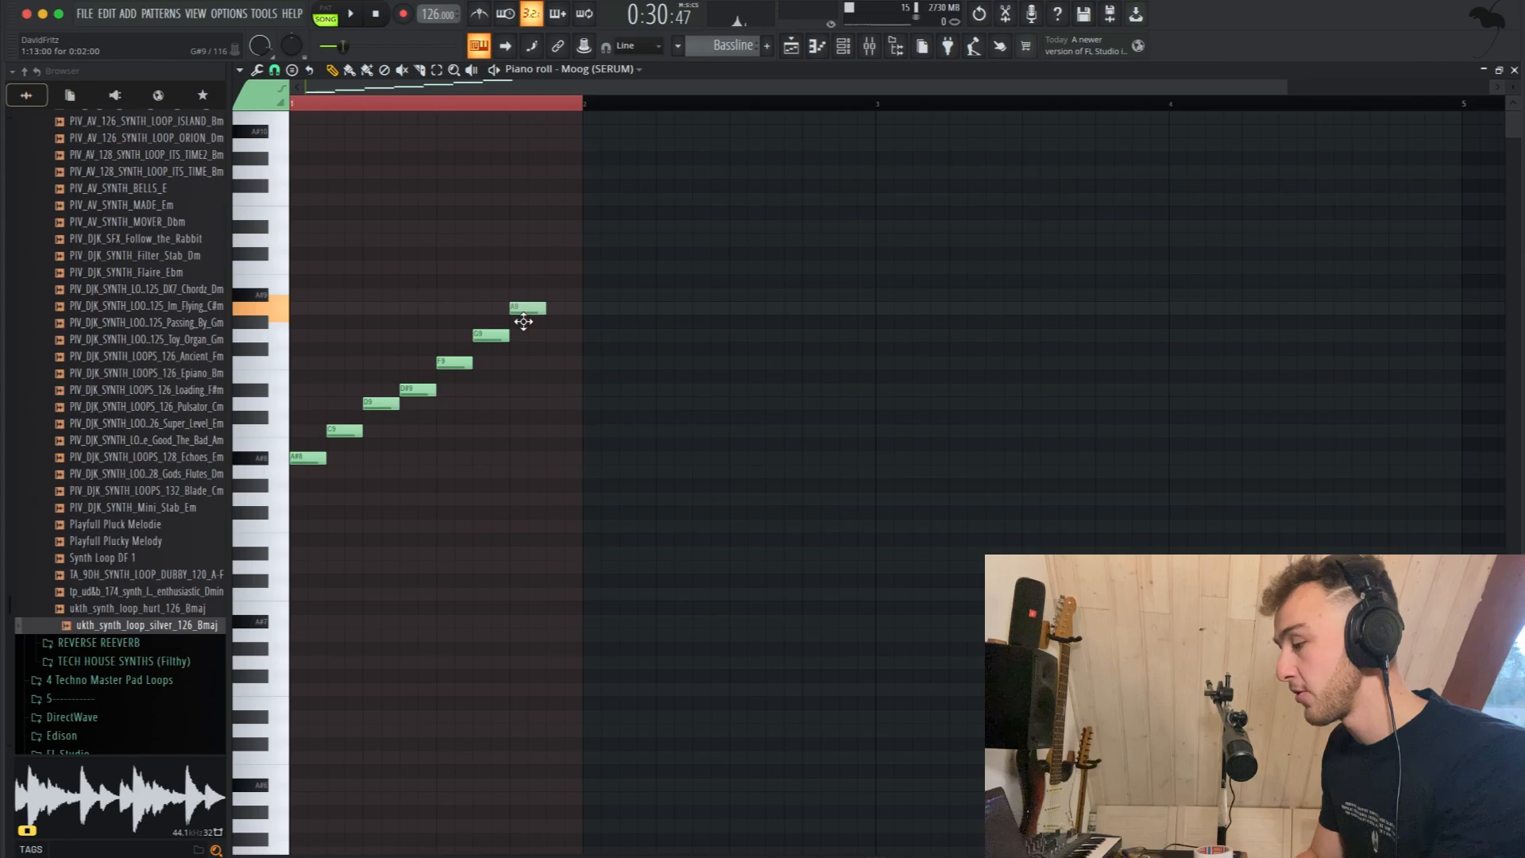
{"action": "left_click", "coordinate": [545, 293]}
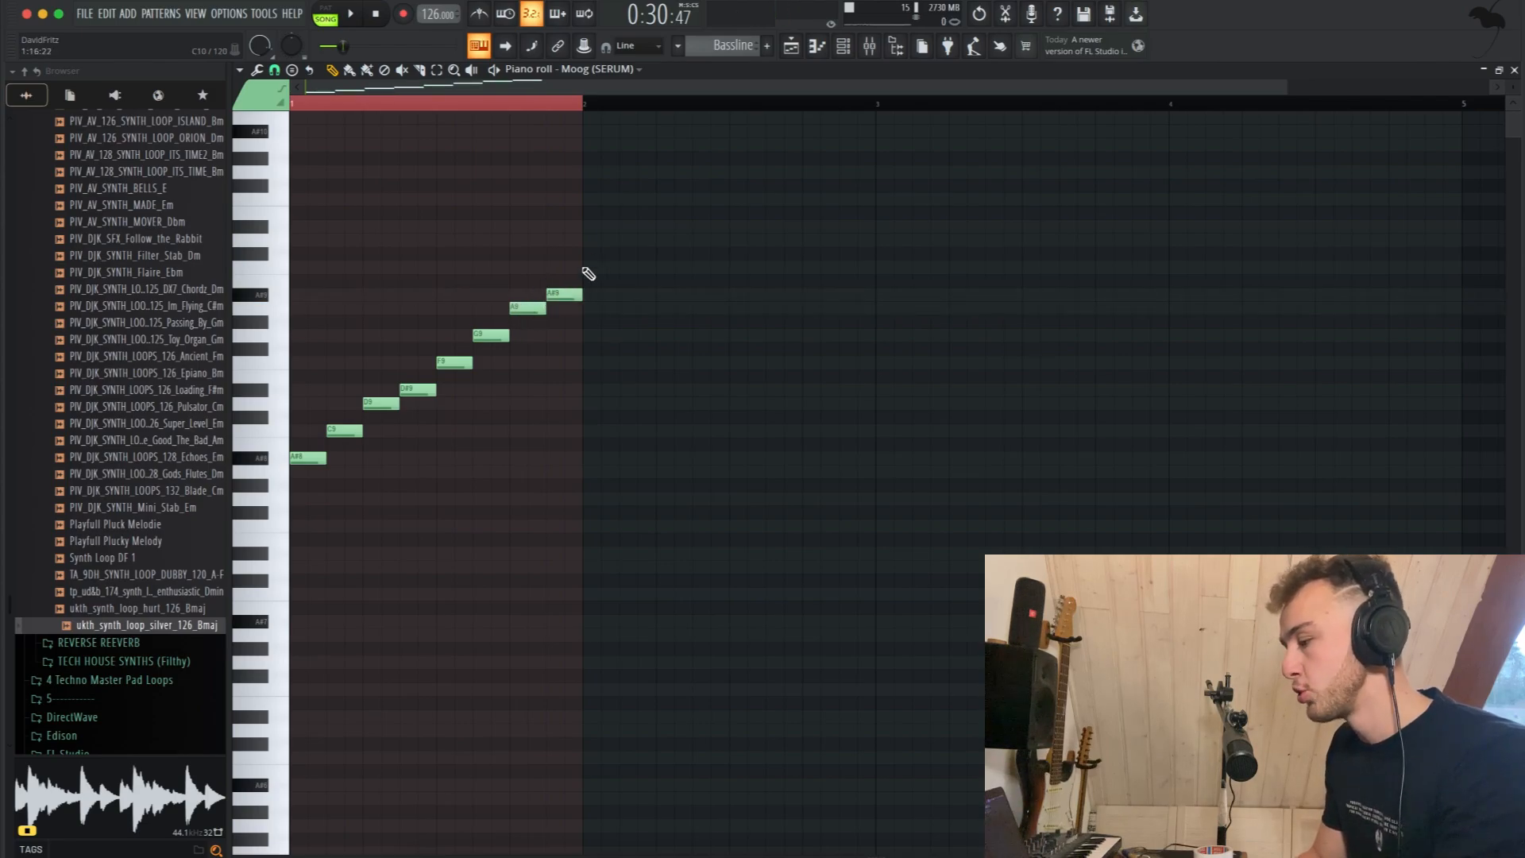
{"action": "left_click", "coordinate": [585, 268]}
{"action": "key", "text": "space"}
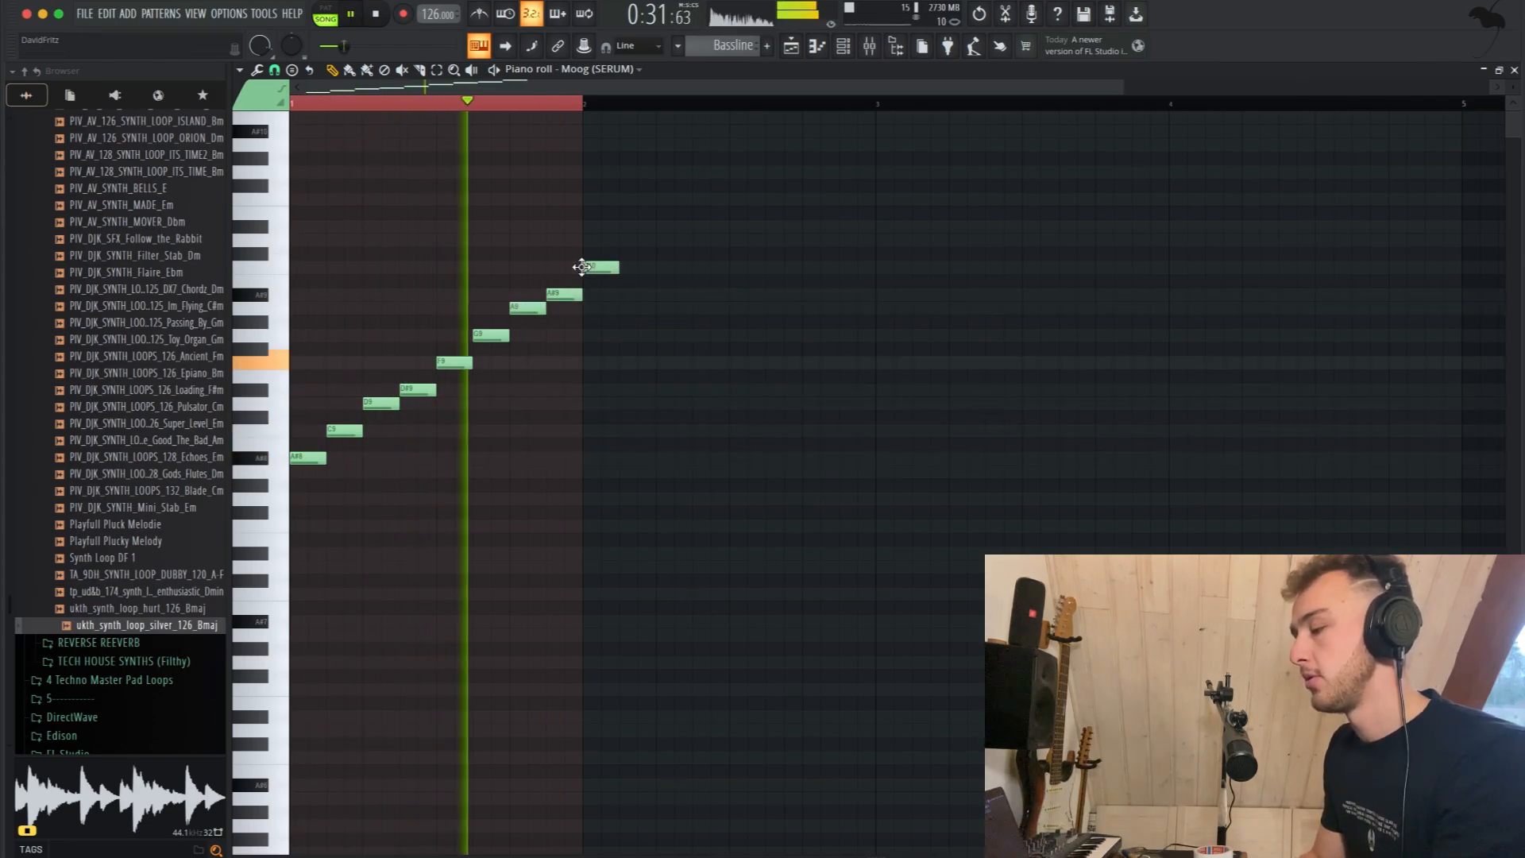
{"action": "right_click", "coordinate": [601, 267]}
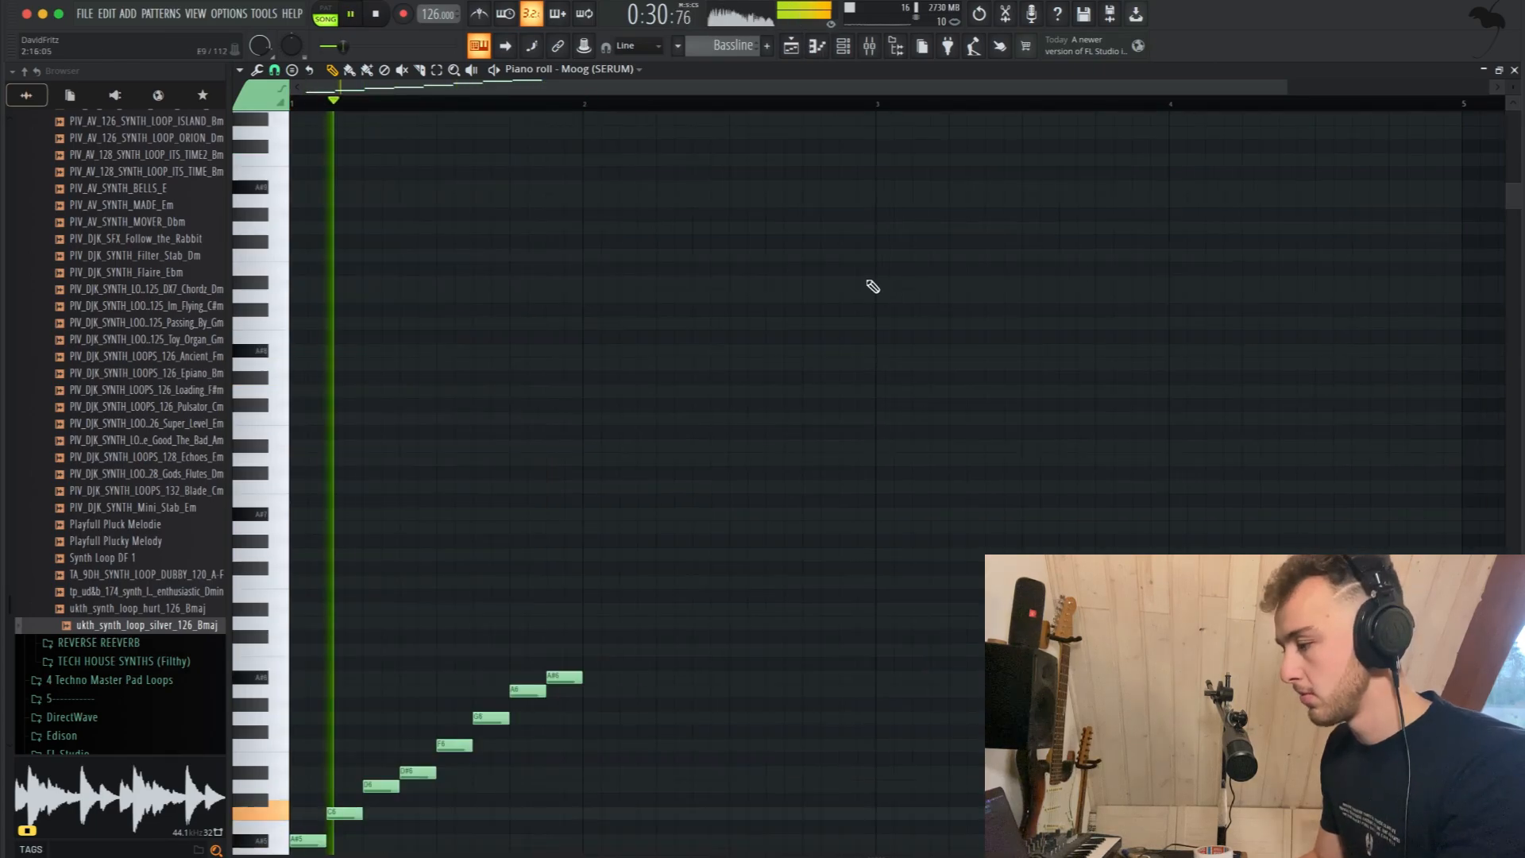
Transpose the whole scale down by octaves until it starts on A#4, auditioning it during playback.
{"action": "scroll", "coordinate": [879, 292], "scroll_direction": "down", "scroll_amount": 5}
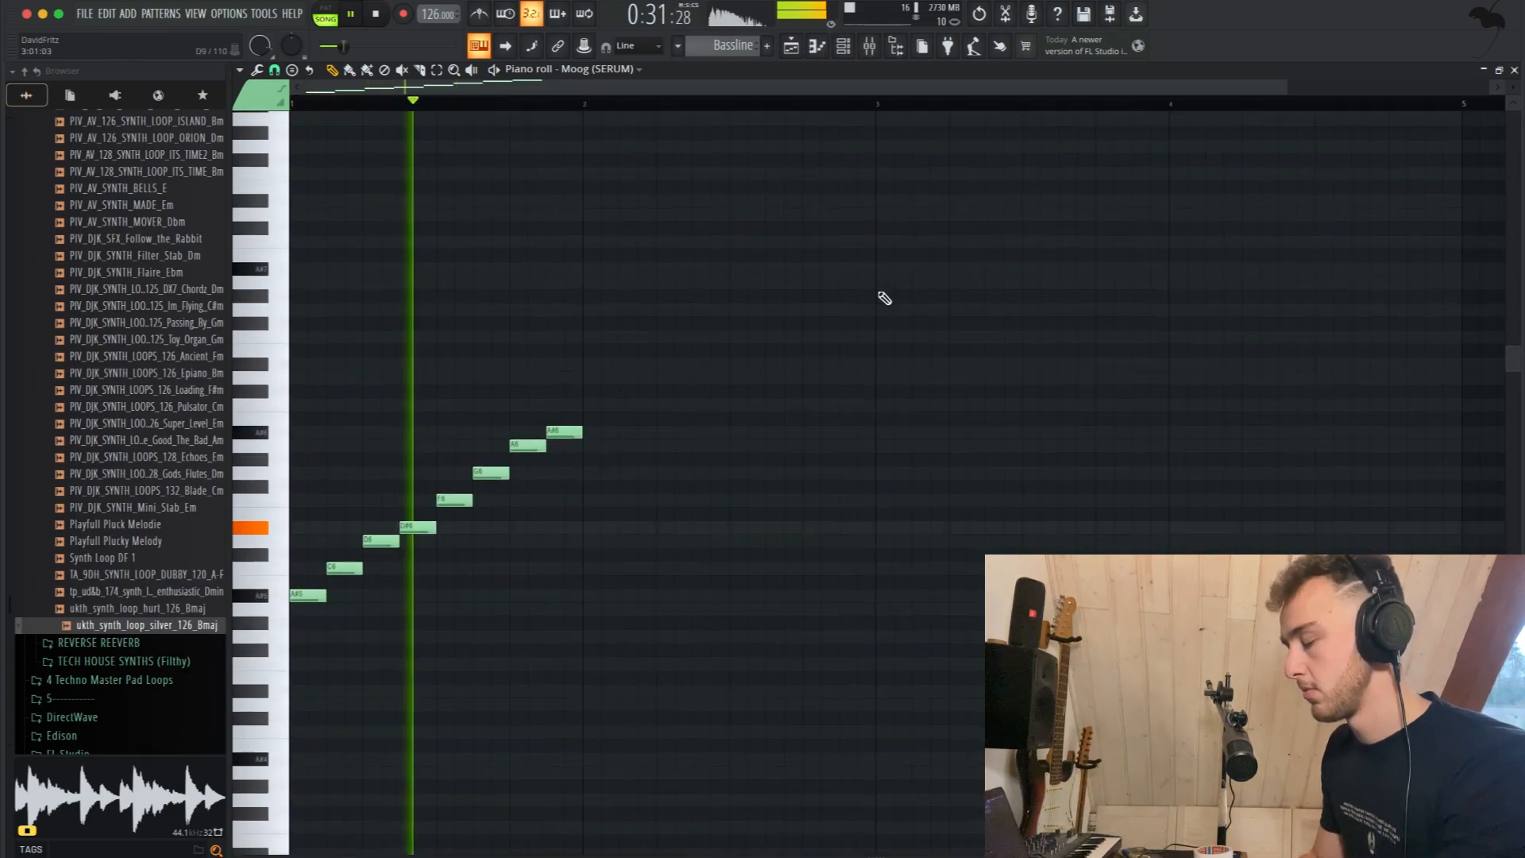
{"action": "scroll", "coordinate": [672, 353], "scroll_direction": "up", "scroll_amount": 2}
{"action": "scroll", "coordinate": [671, 353], "scroll_direction": "down", "scroll_amount": 1}
{"action": "key", "text": "space"}
{"action": "key", "text": "ctrl+Down"}
{"action": "key", "text": "space"}
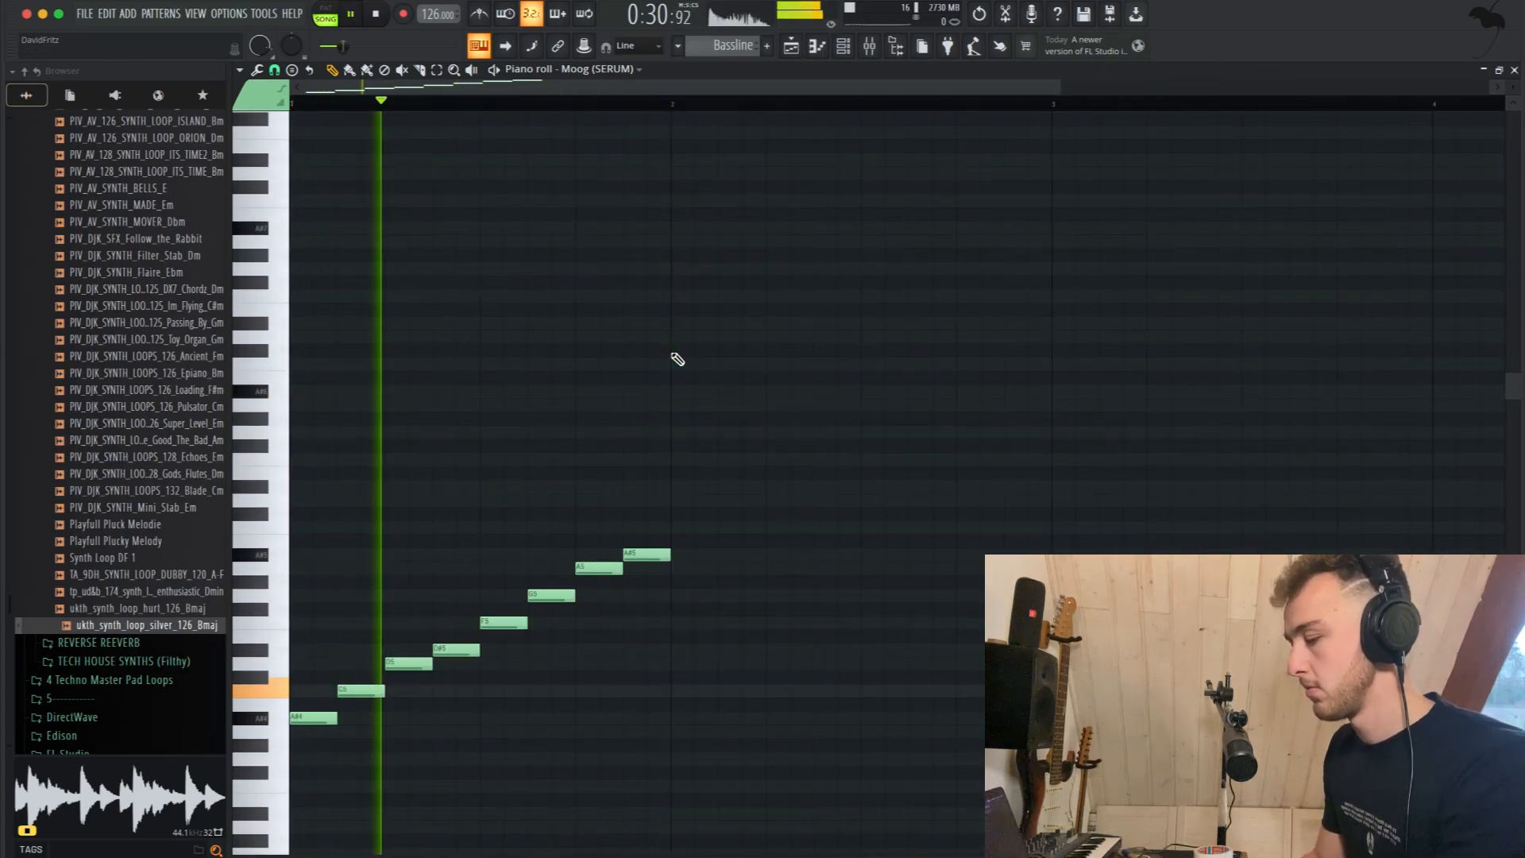
{"action": "scroll", "coordinate": [677, 359], "scroll_direction": "down", "scroll_amount": 3}
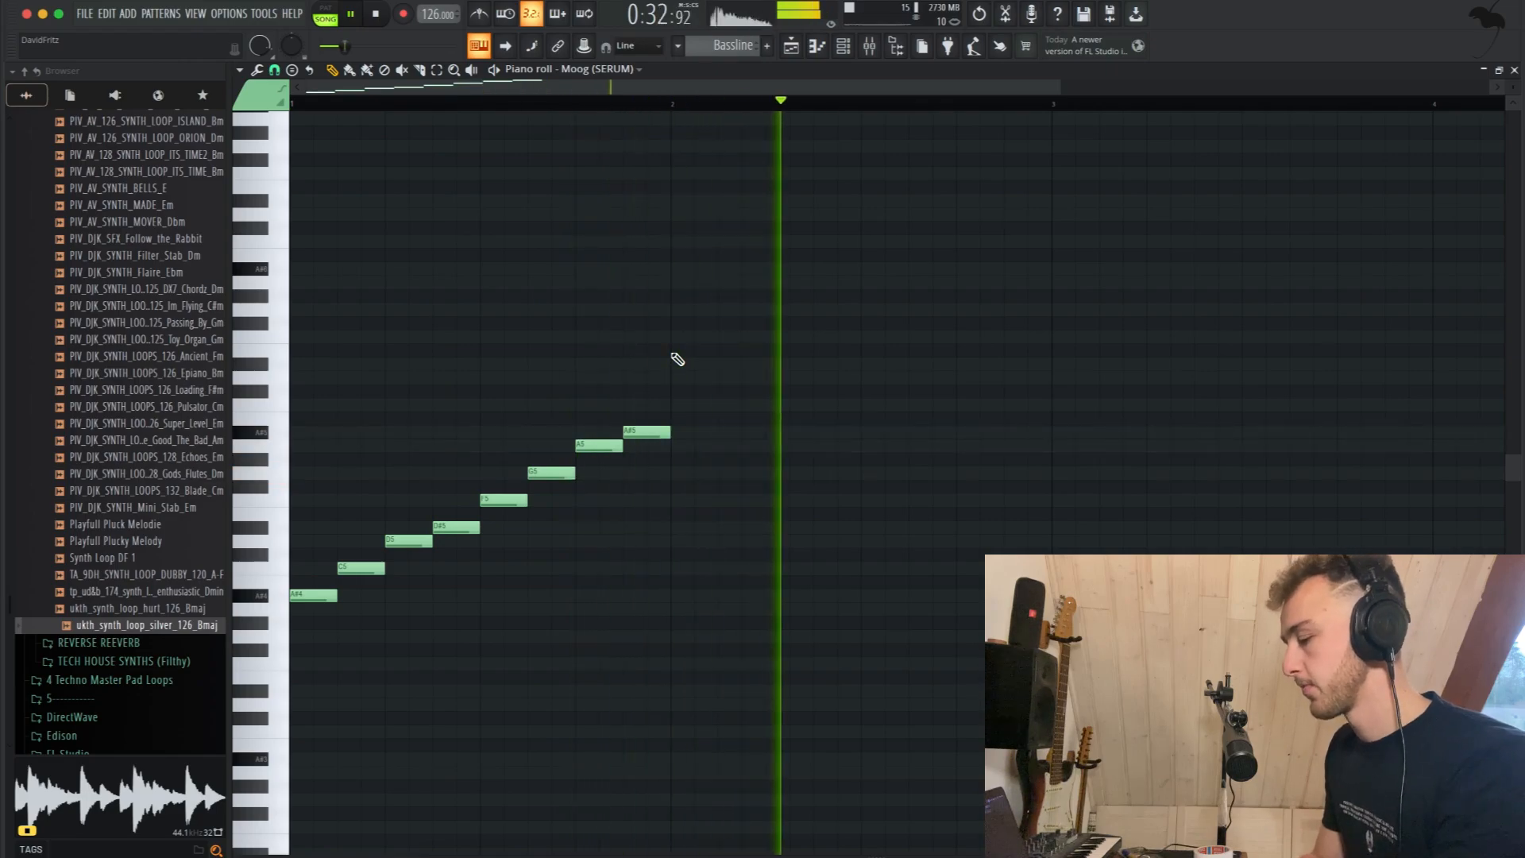
{"action": "key", "text": "space"}
{"action": "key", "text": "shift+Right"}
{"action": "key", "text": "shift+Right"}
{"action": "key", "text": "shift+Right"}
{"action": "key", "text": "shift+Right"}
{"action": "key", "text": "shift+Right"}
{"action": "key", "text": "shift+Right"}
{"action": "key", "text": "shift+Right"}
{"action": "key", "text": "shift+Right"}
{"action": "key", "text": "shift+Right"}
{"action": "key", "text": "shift+Right"}
{"action": "key", "text": "shift+Right"}
{"action": "key", "text": "shift+Right"}
{"action": "key", "text": "shift+Right"}
{"action": "key", "text": "shift+Right"}
{"action": "key", "text": "shift+Right"}
{"action": "key", "text": "shift+Right"}
{"action": "key", "text": "shift+Right"}
{"action": "key", "text": "shift+Right"}
{"action": "key", "text": "shift+Right"}
{"action": "key", "text": "shift+Right"}
{"action": "scroll", "coordinate": [722, 385], "scroll_direction": "up", "scroll_amount": 1}
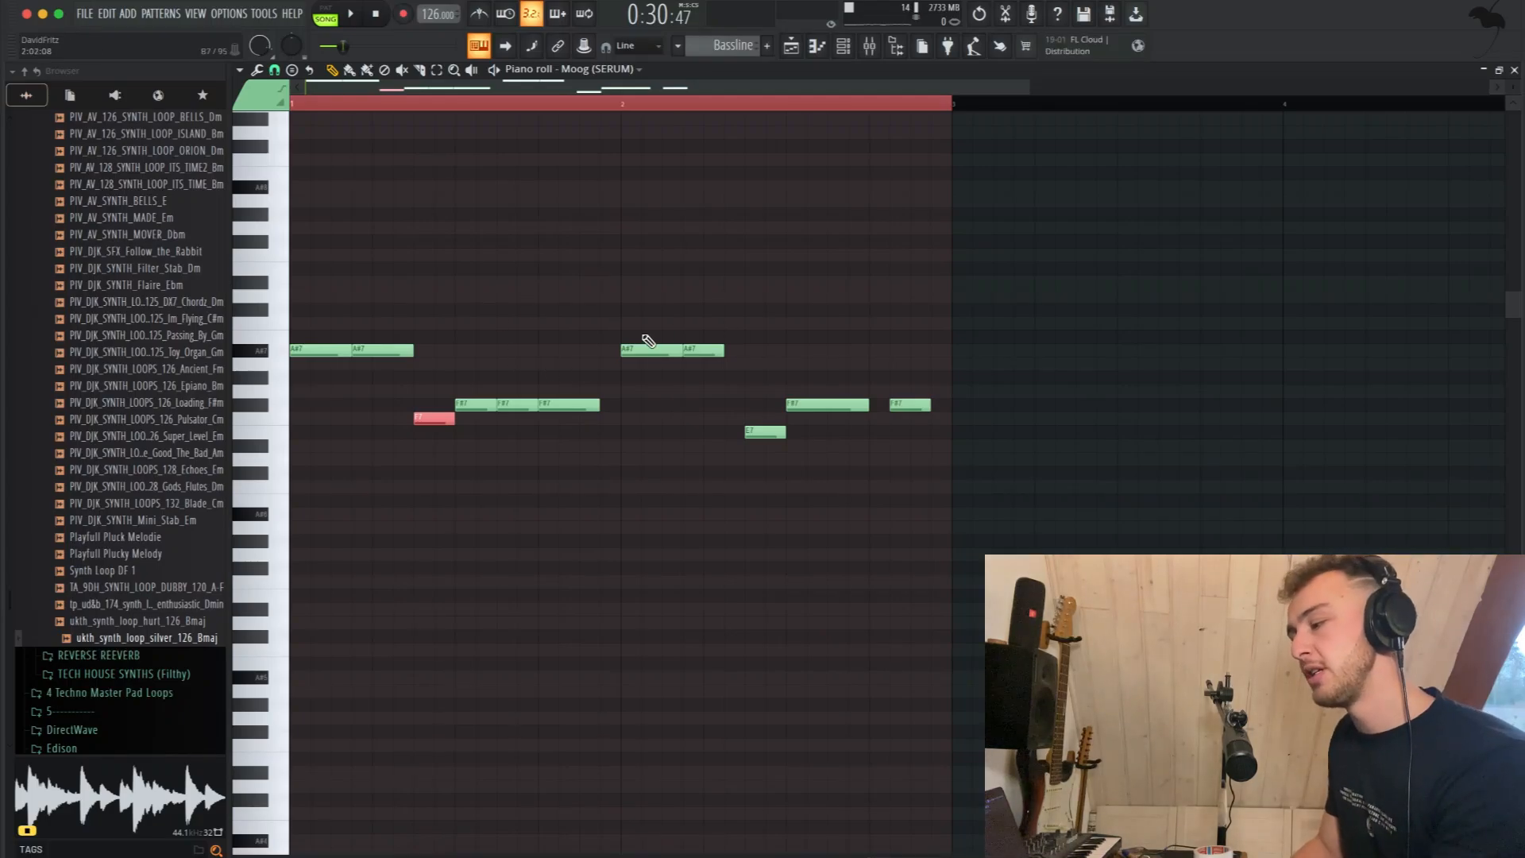
Select the lower notes across both bars of the Moog bassline and listen to the loop.
{"action": "left_click_drag", "start_coordinate": [993, 373], "coordinate": [478, 431]}
{"action": "key", "text": "space"}
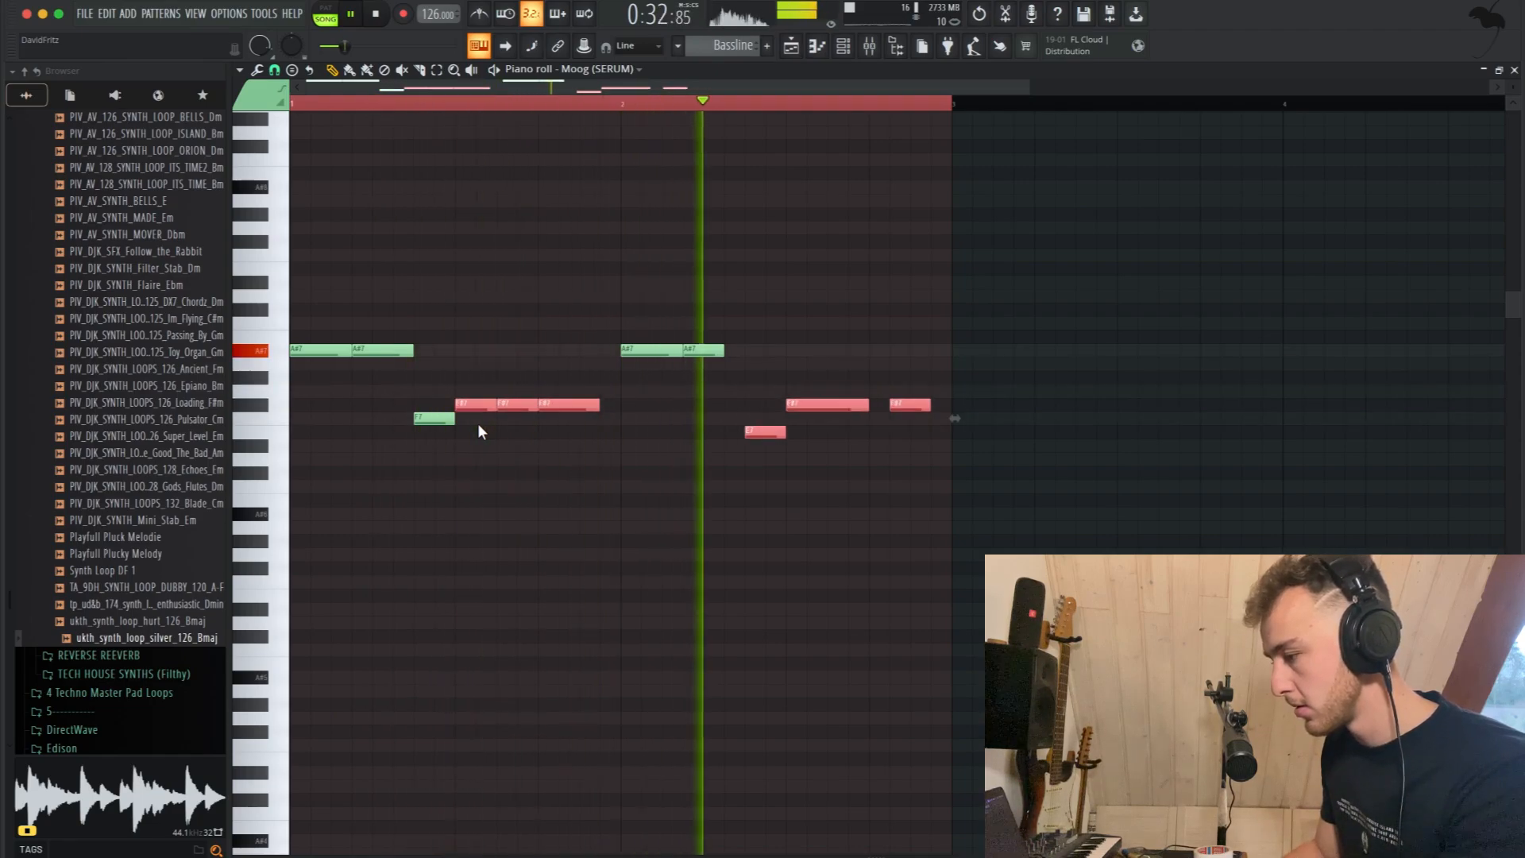
{"action": "key", "text": "space"}
{"action": "key", "text": "space"}
Lower the short bass note before the F#7 notes in each bar to D#7, checking the first one by playback.
{"action": "left_click_drag", "start_coordinate": [478, 438], "coordinate": [422, 413]}
{"action": "key", "text": "shift+Down"}
{"action": "key", "text": "space"}
{"action": "key", "text": "space"}
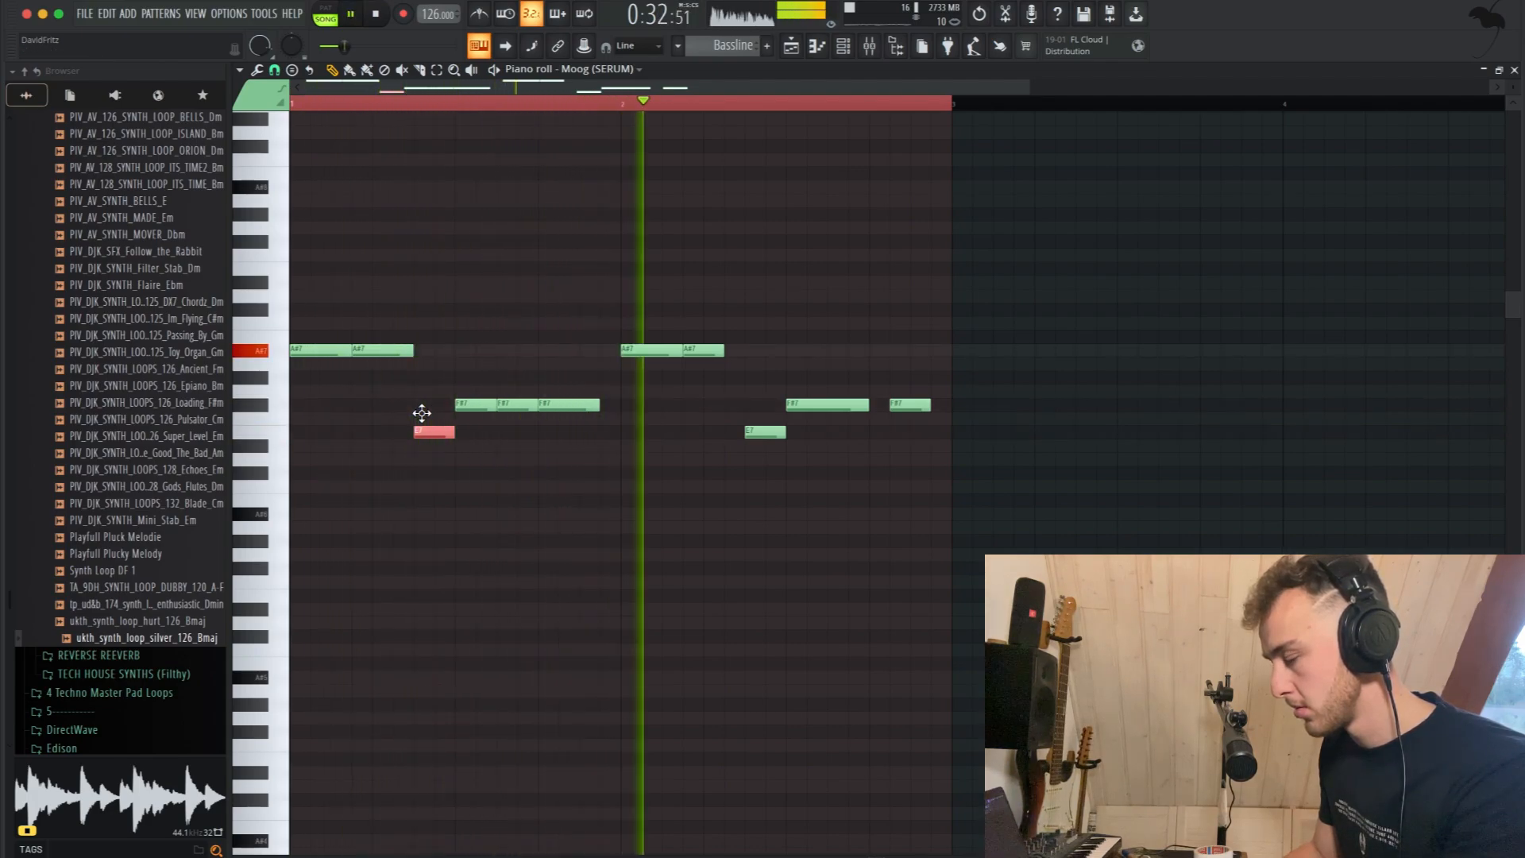
{"action": "key", "text": "shift+Down"}
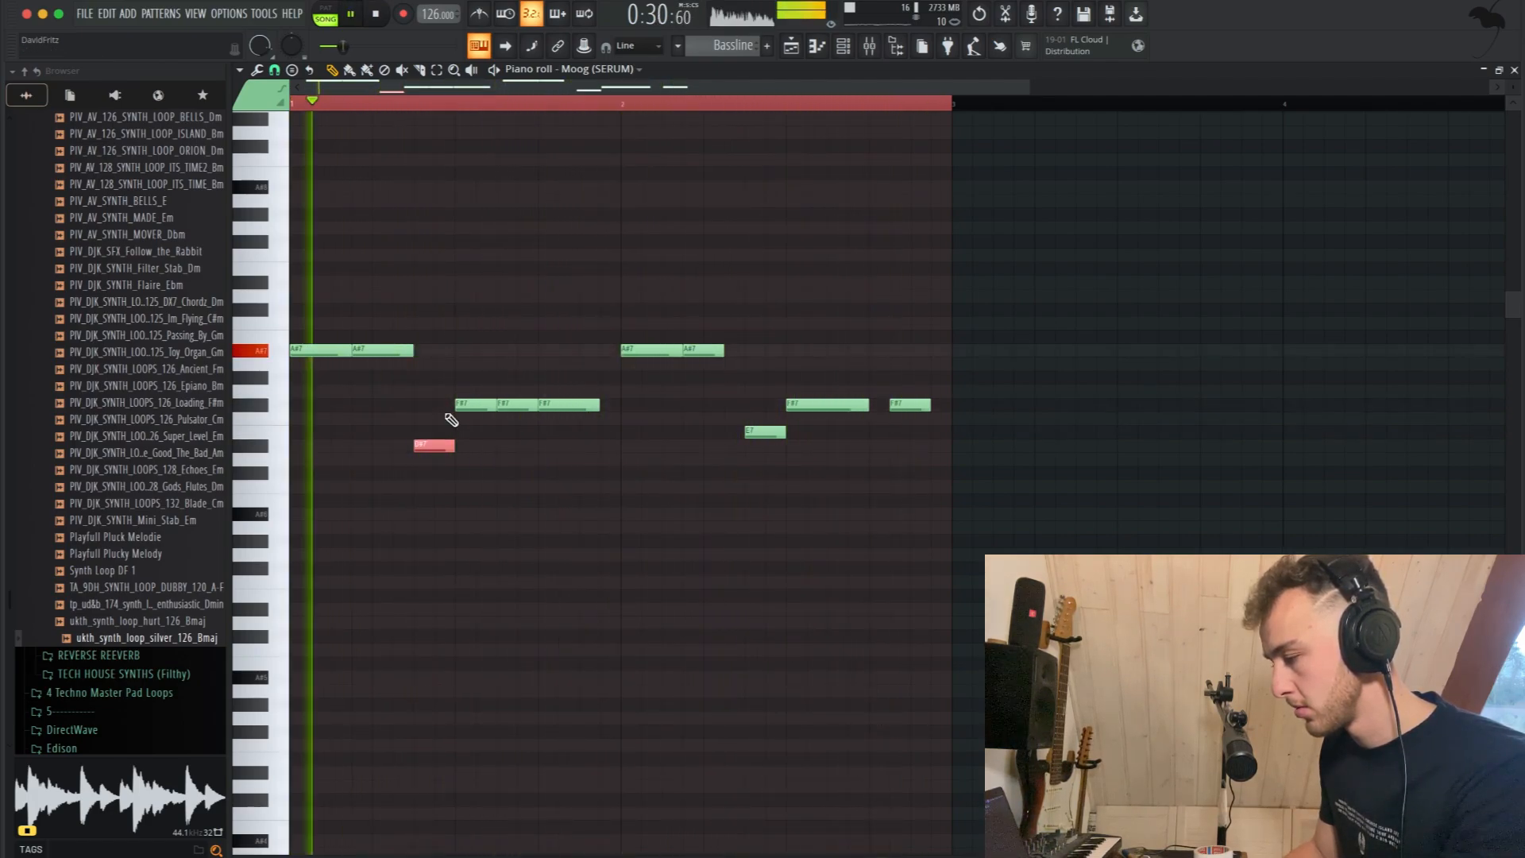
{"action": "left_click", "coordinate": [767, 431]}
{"action": "key", "text": "shift+Down"}
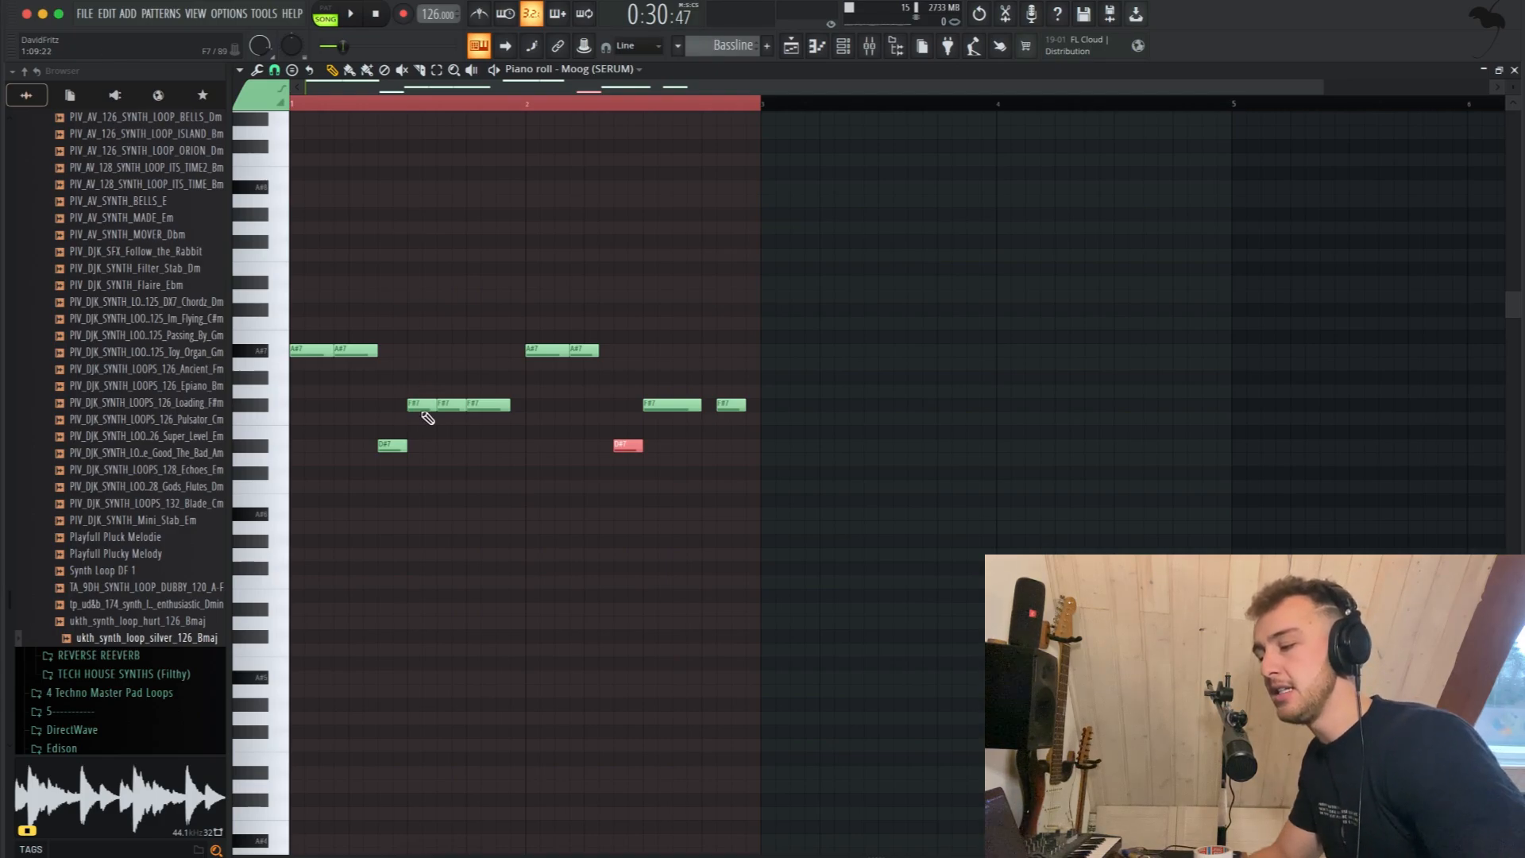
Select the Serum channel with the Instrument 1 pattern and place that pattern on the Instrument 1 track at bar 17.
{"action": "scroll", "coordinate": [427, 404], "scroll_direction": "up", "scroll_amount": 4}
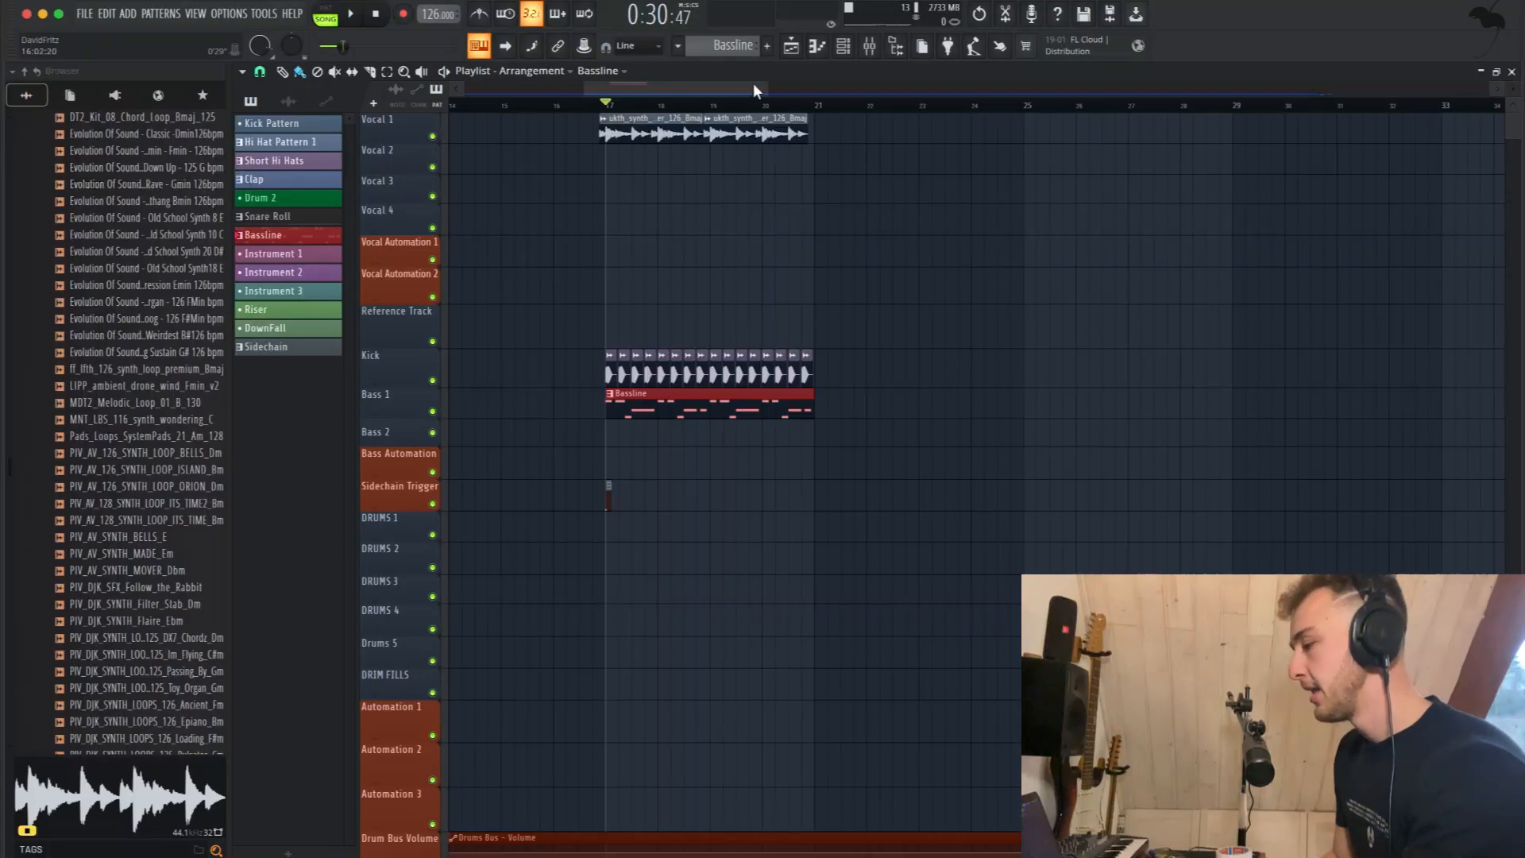
{"action": "left_click", "coordinate": [845, 46]}
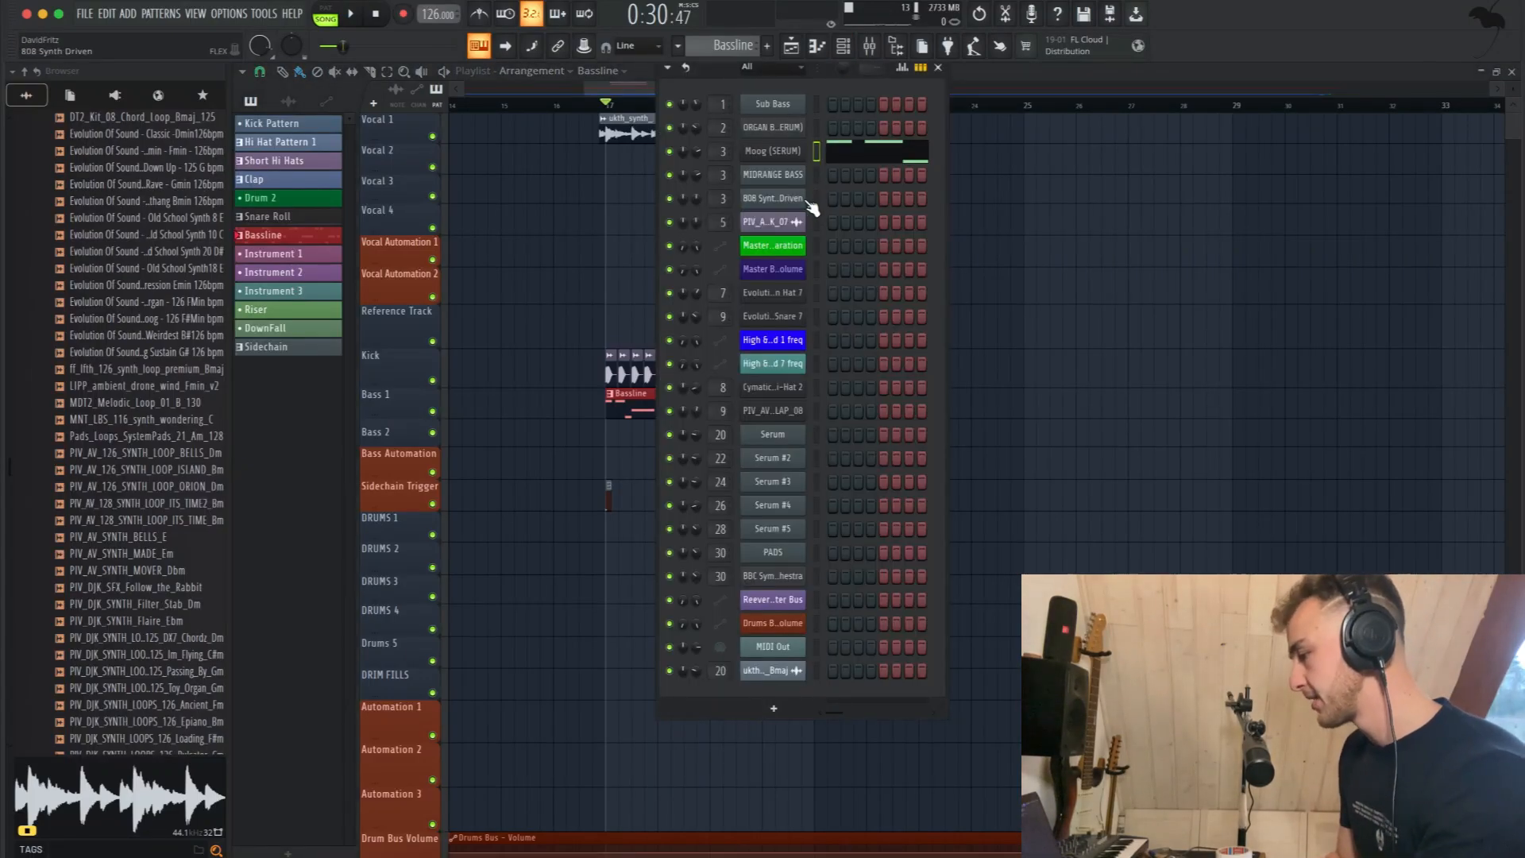
{"action": "left_click", "coordinate": [816, 553]}
{"action": "left_click", "coordinate": [817, 434]}
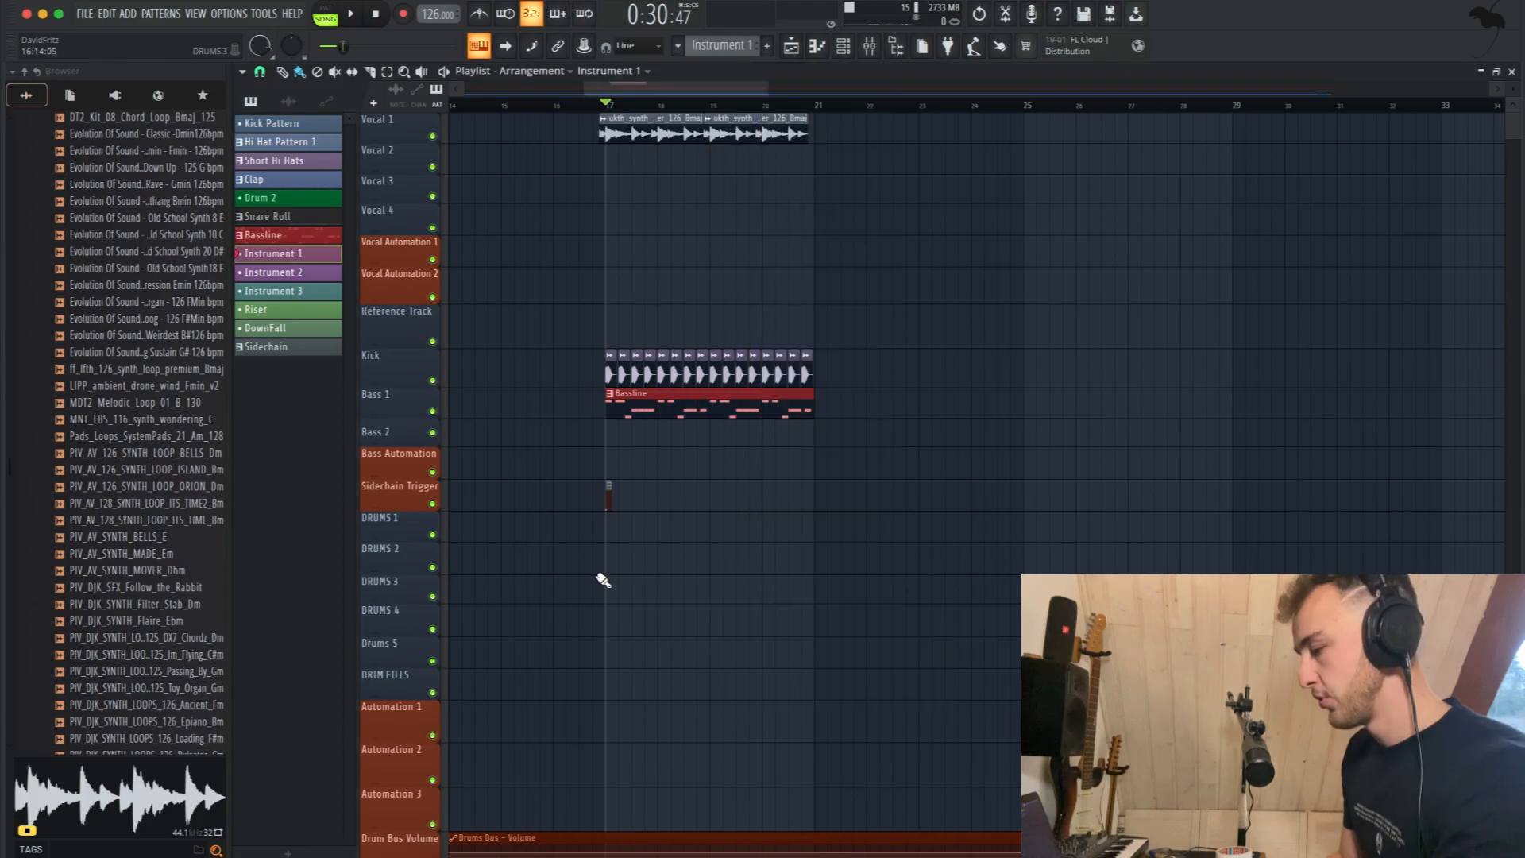
{"action": "scroll", "coordinate": [602, 580], "scroll_direction": "down", "scroll_amount": 3}
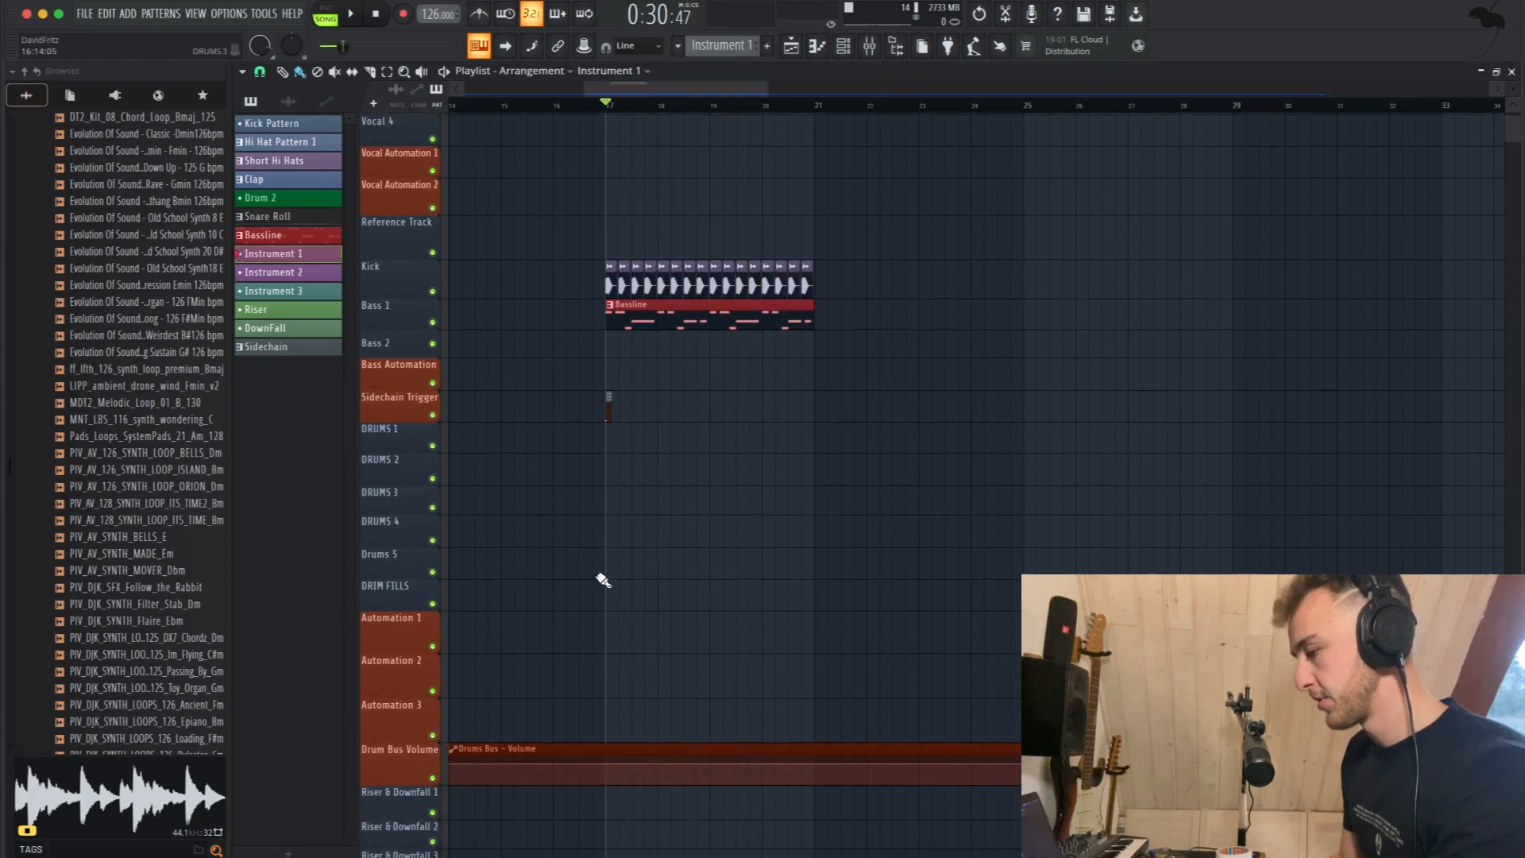
{"action": "scroll", "coordinate": [603, 668], "scroll_direction": "down", "scroll_amount": 10}
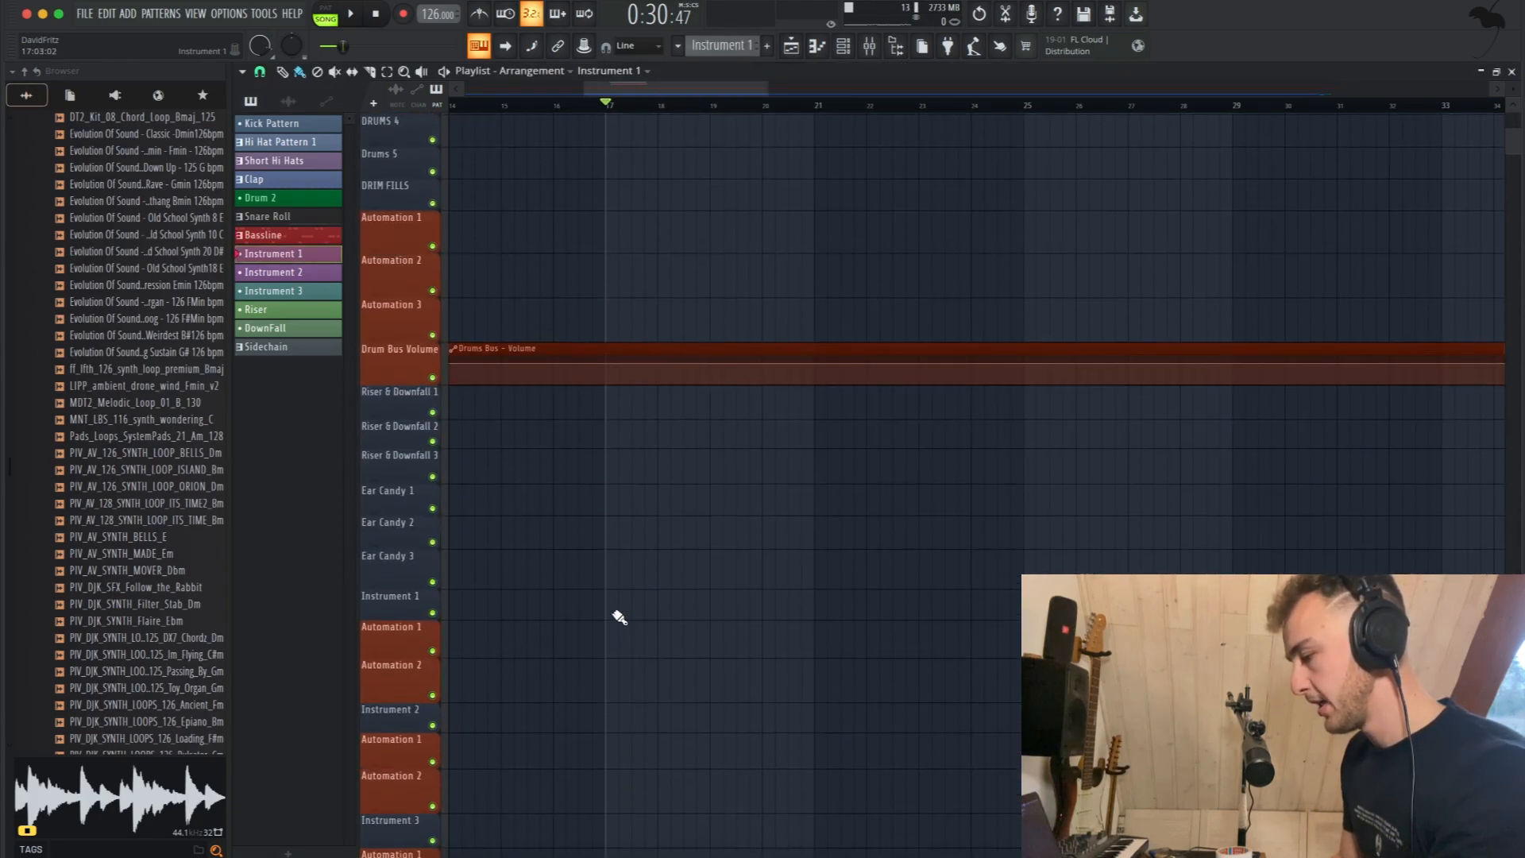
Open the Serum channel's piano roll for the Instrument 1 pattern.
{"action": "left_click", "coordinate": [842, 47]}
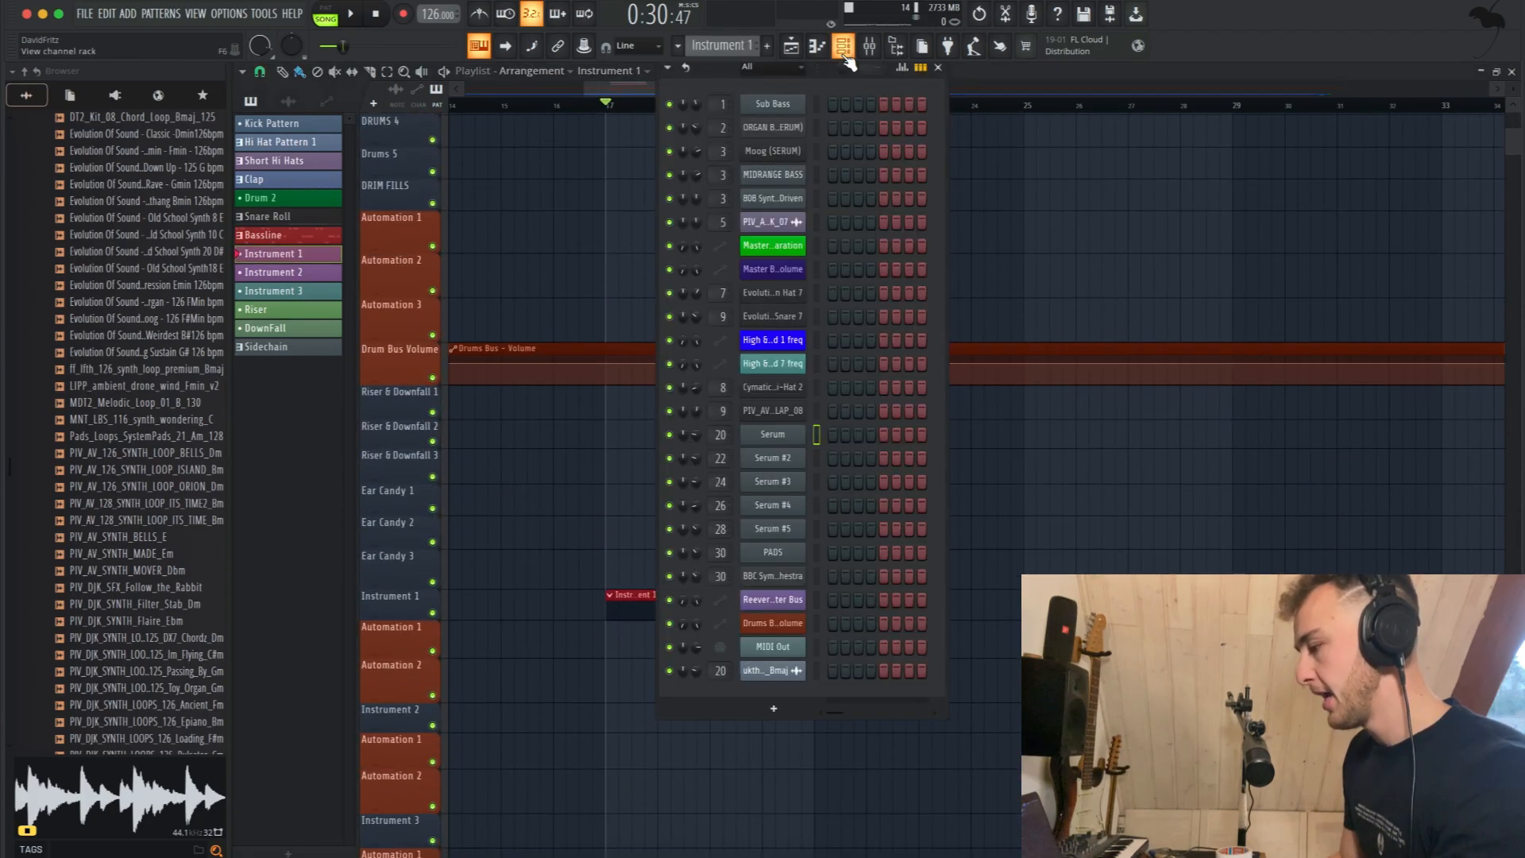
{"action": "right_click", "coordinate": [782, 437]}
{"action": "left_click", "coordinate": [834, 432]}
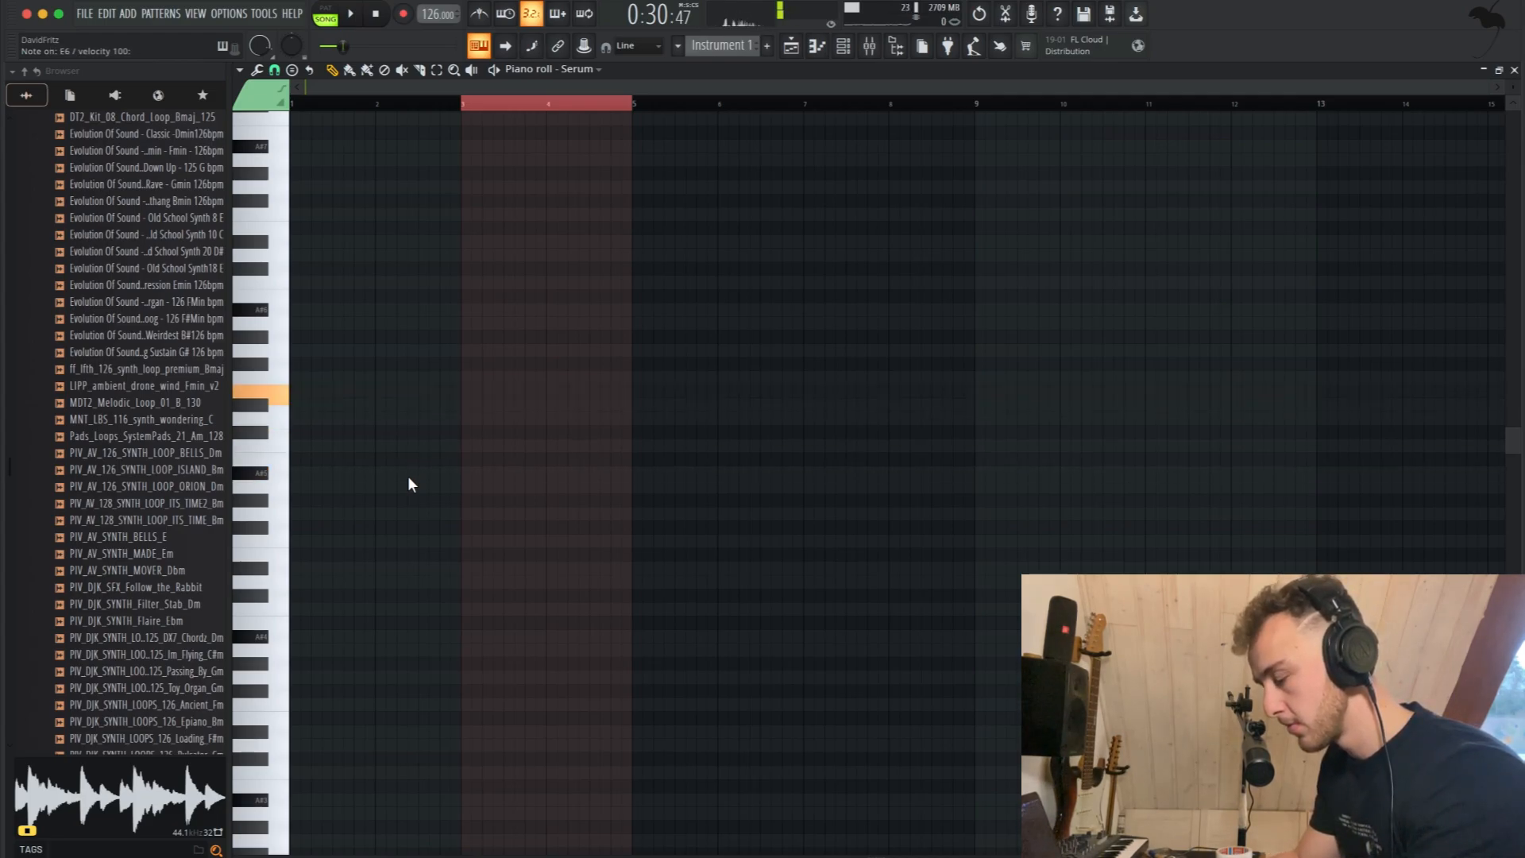
Audition keyboard notes over the playing arrangement and record a take into the Instrument 1 pattern.
{"action": "key", "text": "space"}
{"action": "key", "text": "space"}
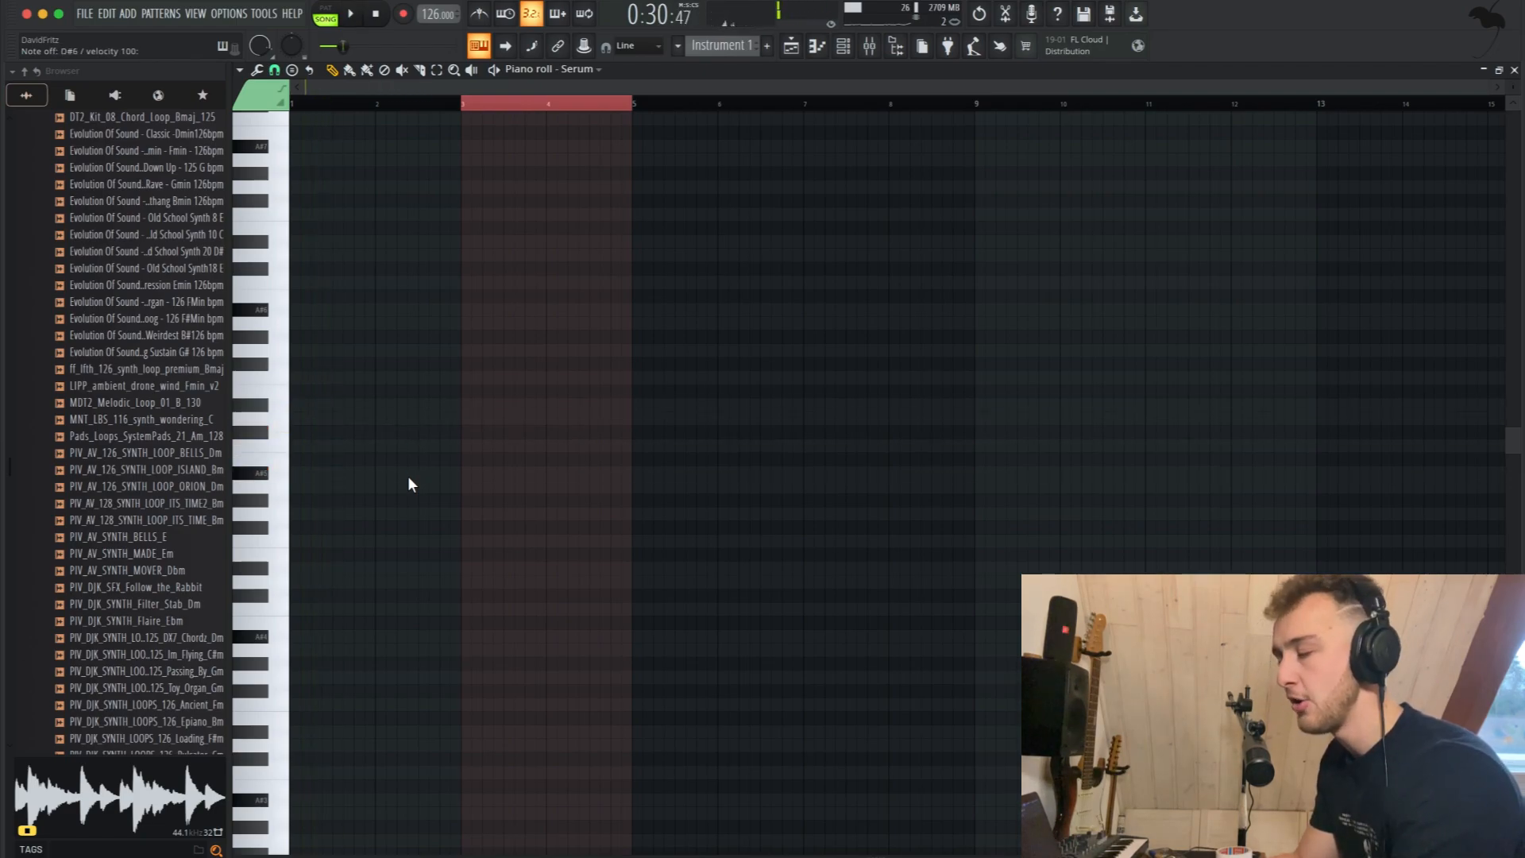
{"action": "key", "text": "space"}
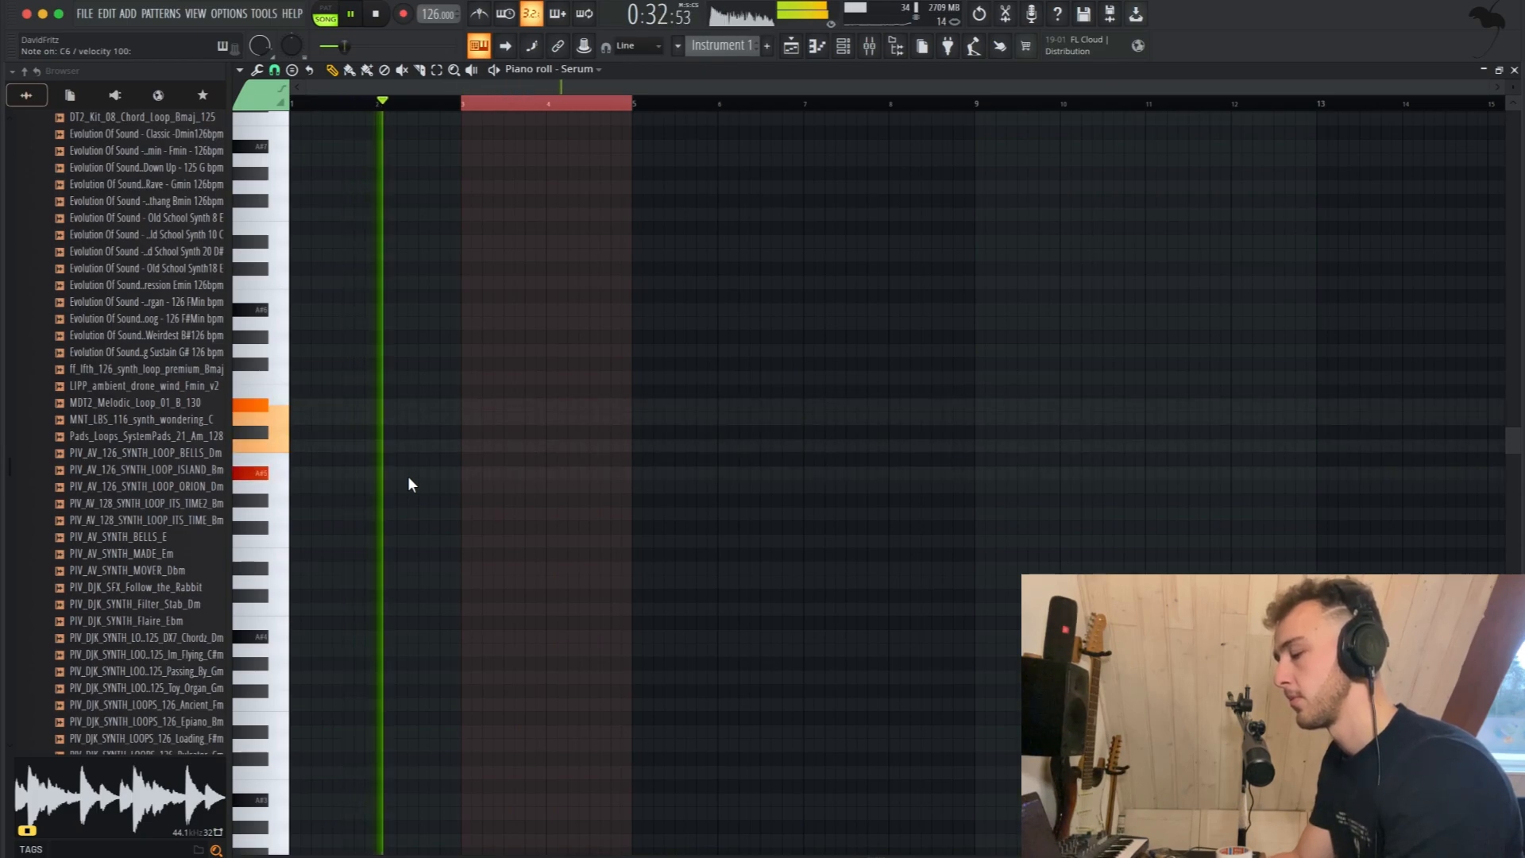
{"action": "key", "text": "space"}
{"action": "left_click", "coordinate": [403, 14]}
{"action": "key", "text": "space"}
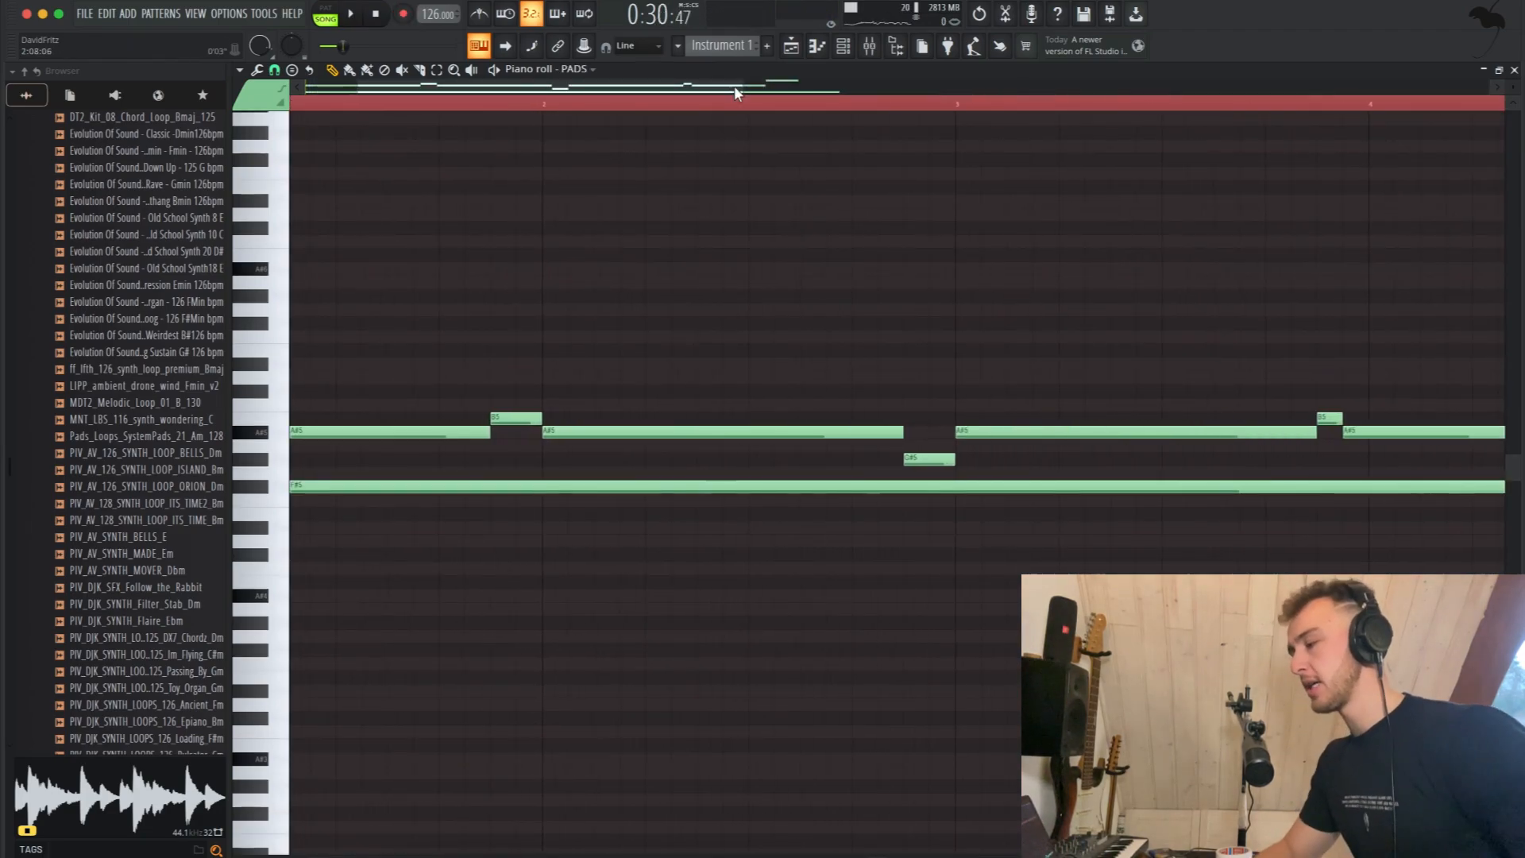
Open the settings of the ukth_synth_loop_silver_126_Bmaj audio clip in the arrangement and adjust its sample start.
{"action": "left_click", "coordinate": [791, 45]}
{"action": "scroll", "coordinate": [773, 299], "scroll_direction": "up", "scroll_amount": 15}
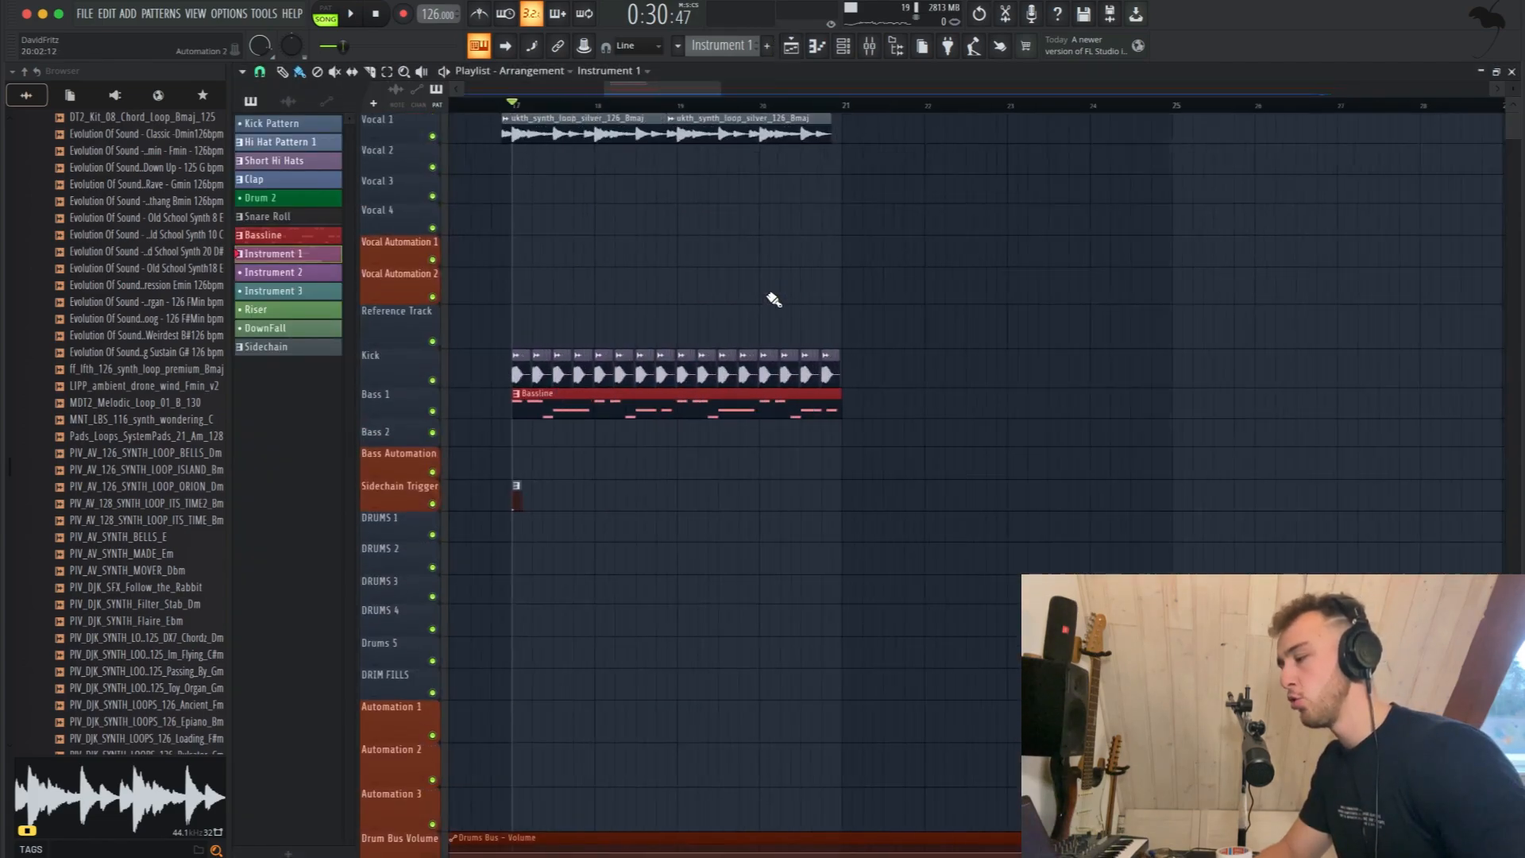
{"action": "double_click", "coordinate": [560, 121]}
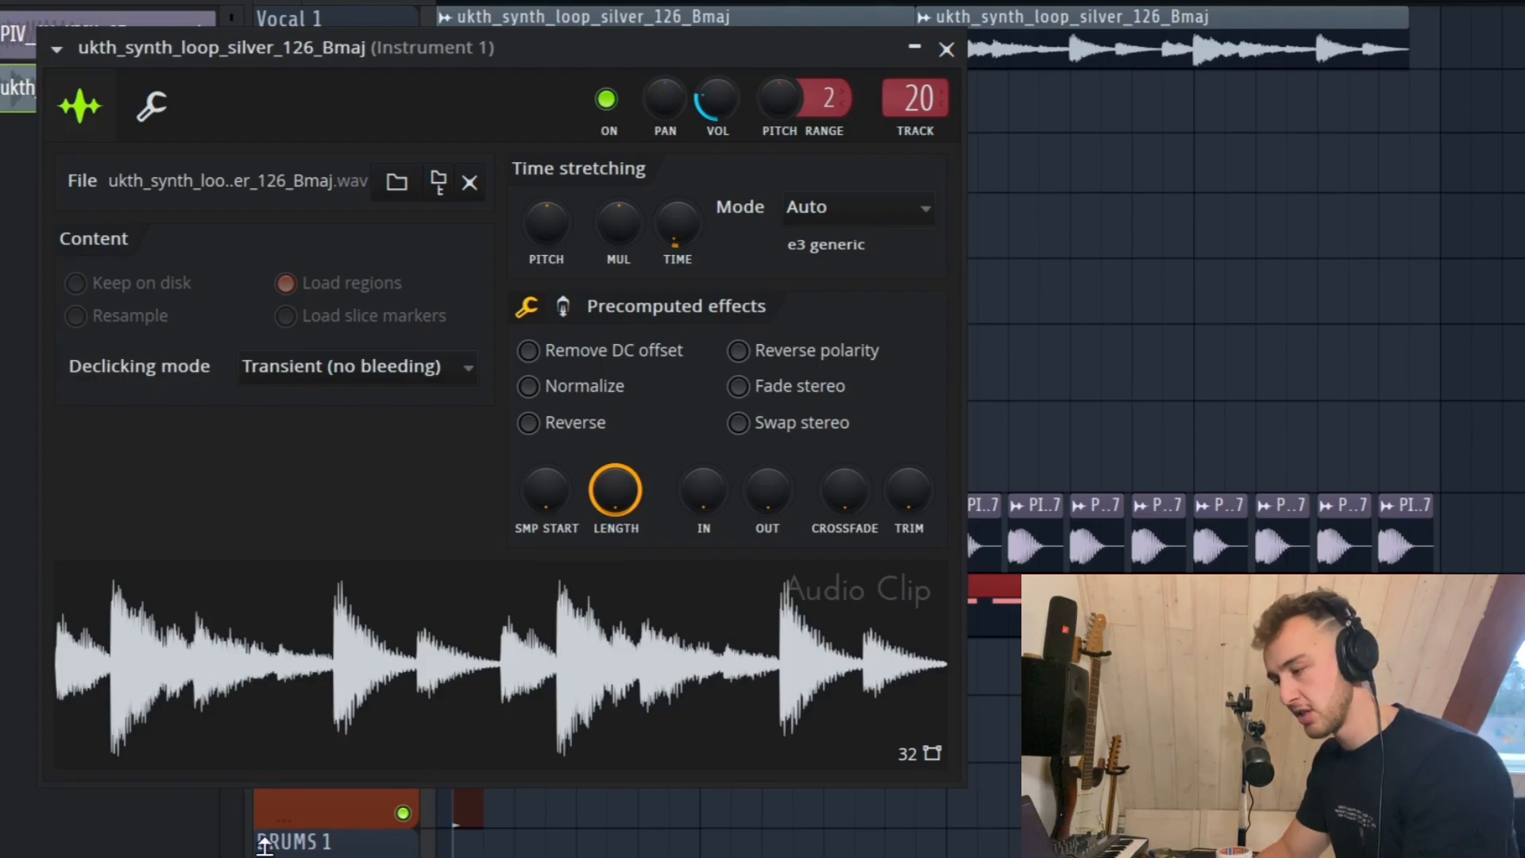
{"action": "left_click_drag", "start_coordinate": [546, 490], "coordinate": [546, 286]}
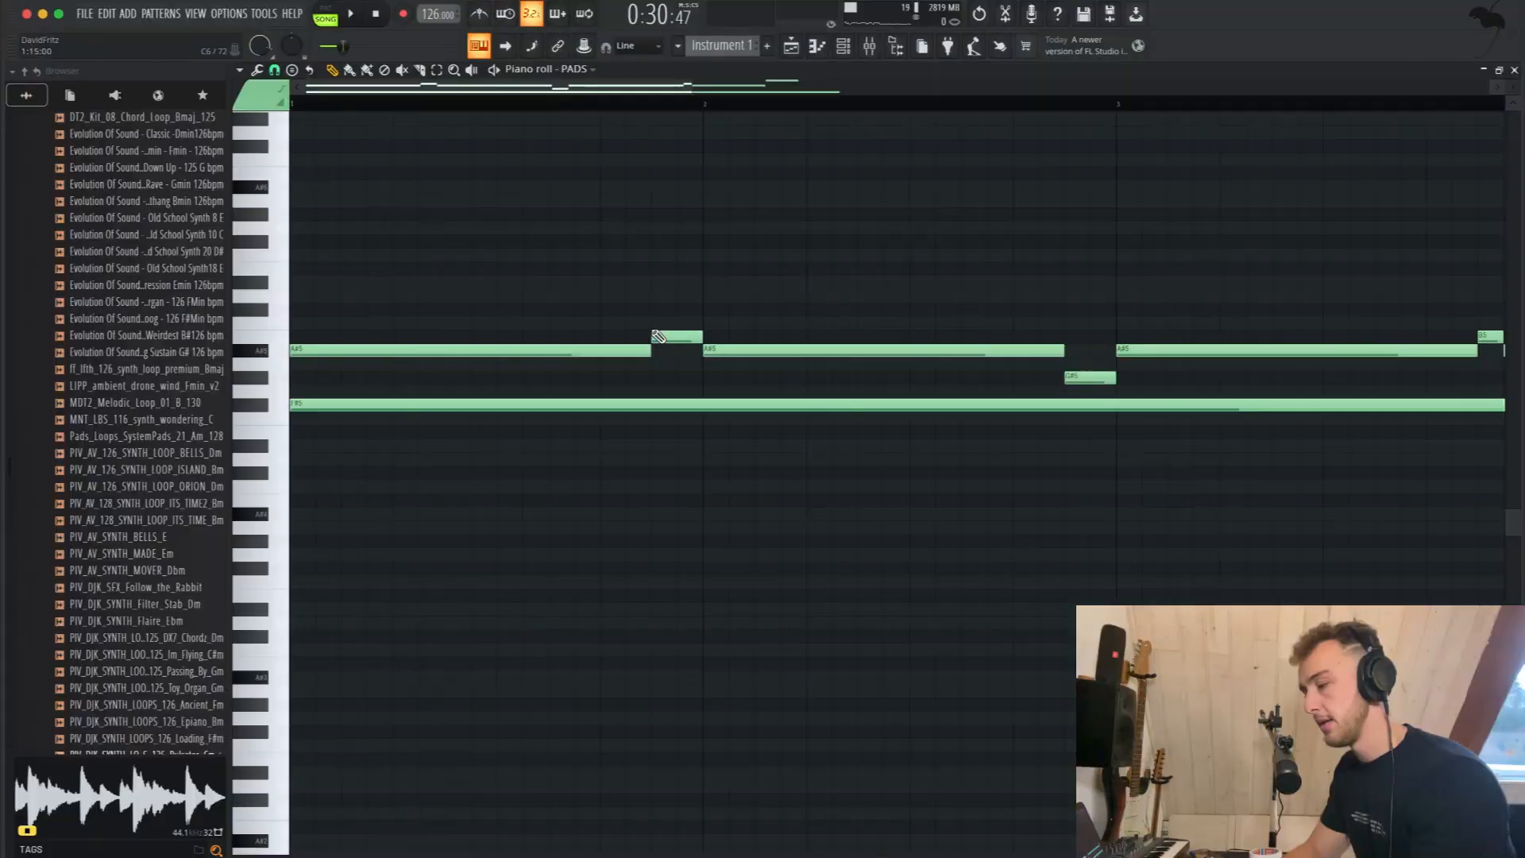
Examine the four-bar PADS part in the piano roll and listen to it with the arrangement.
{"action": "scroll", "coordinate": [551, 381], "scroll_direction": "down", "scroll_amount": 3}
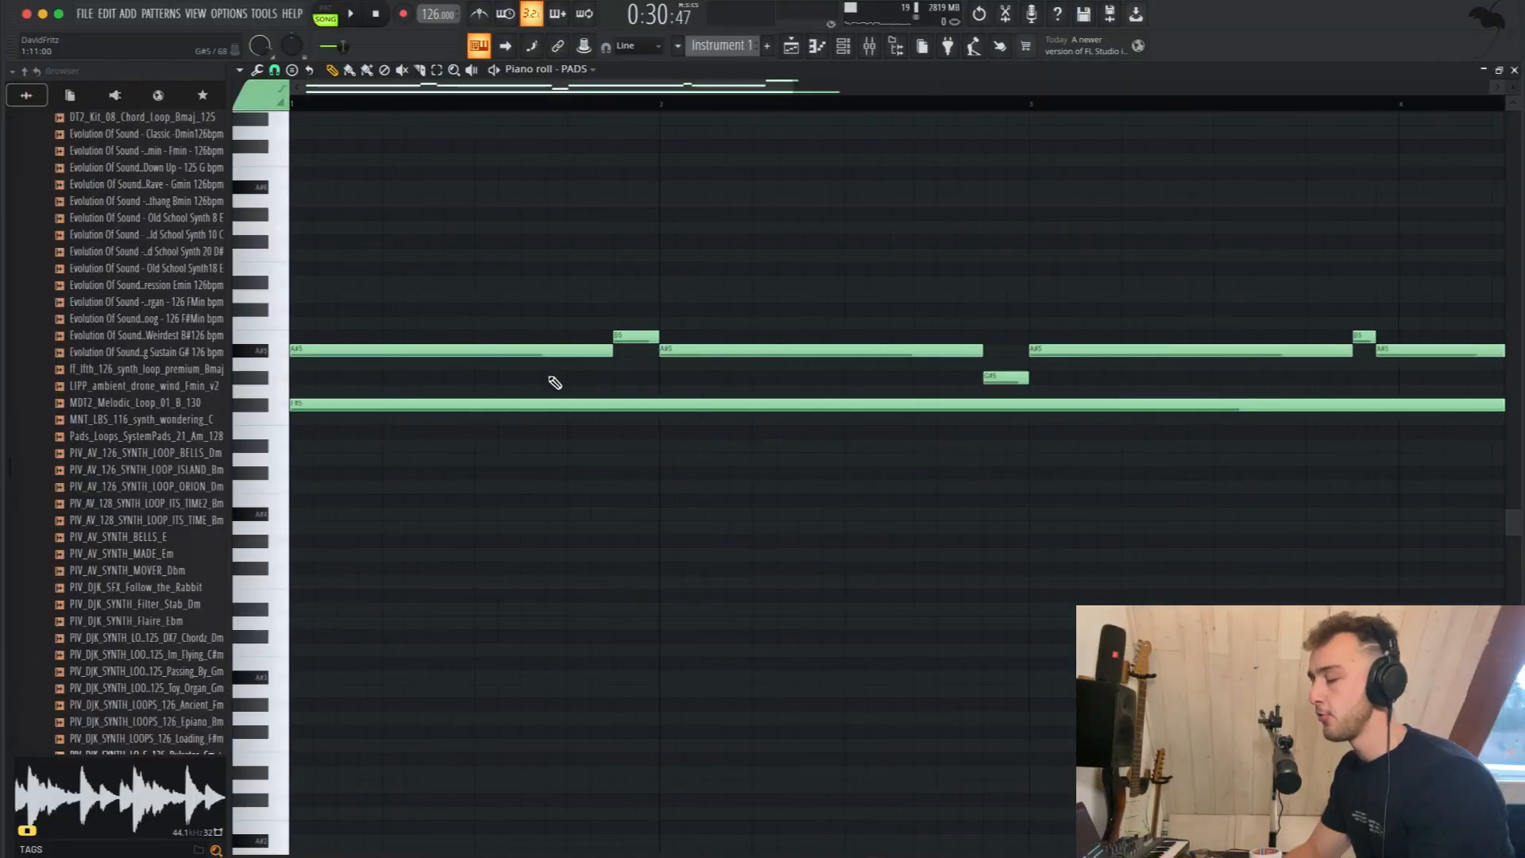
{"action": "left_click", "coordinate": [511, 335]}
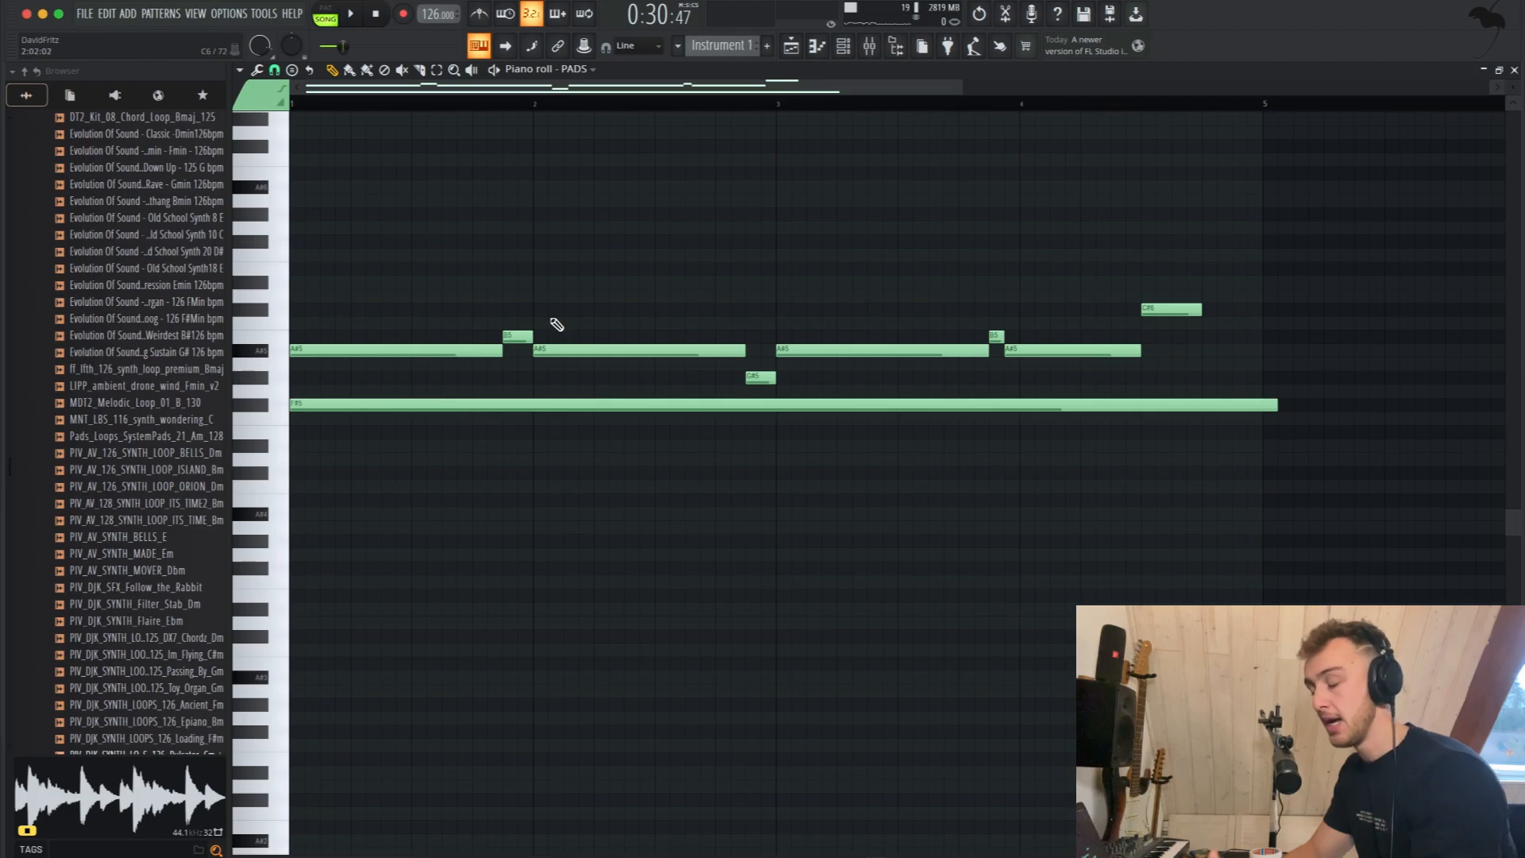
{"action": "key", "text": "space"}
{"action": "scroll", "coordinate": [633, 344], "scroll_direction": "down", "scroll_amount": 2}
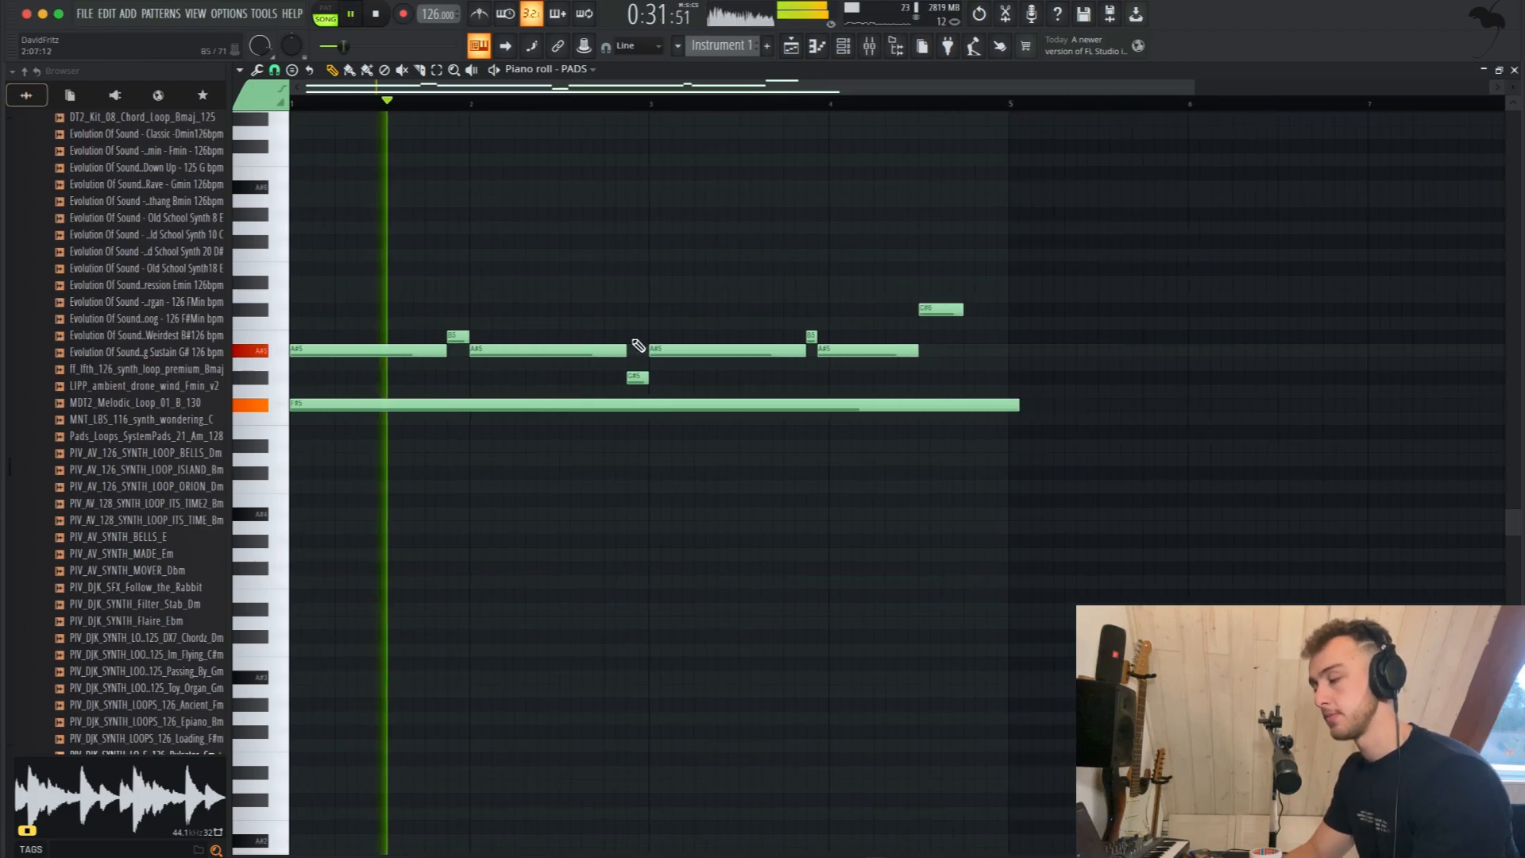
{"action": "scroll", "coordinate": [638, 345], "scroll_direction": "down", "scroll_amount": 2}
{"action": "scroll", "coordinate": [638, 345], "scroll_direction": "up", "scroll_amount": 1}
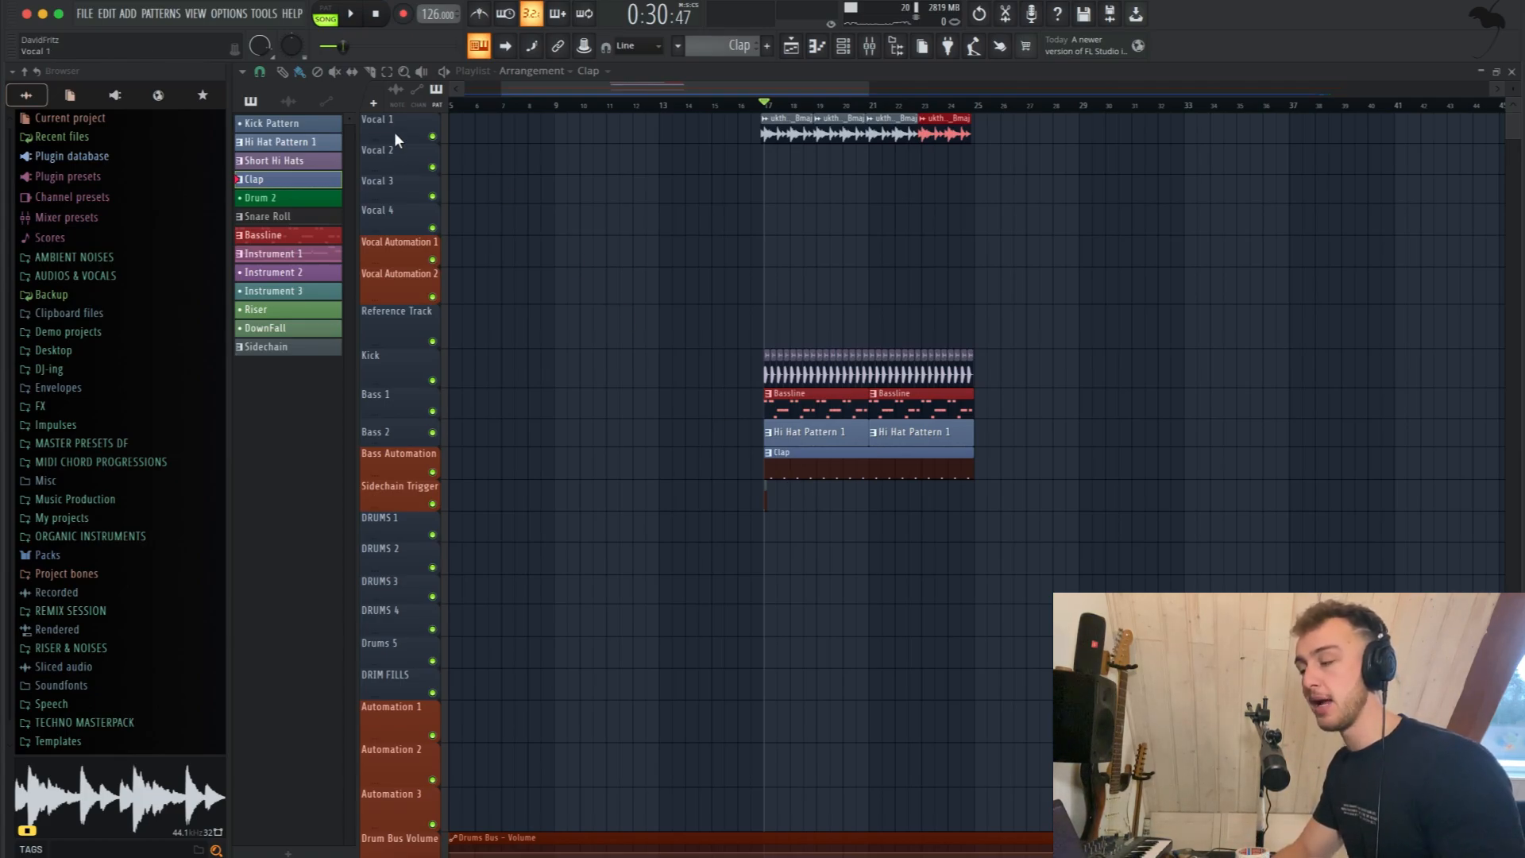
Open the mixer and inspect the high-pass filter EQ on the Kick track.
{"action": "scroll", "coordinate": [388, 508], "scroll_direction": "down", "scroll_amount": 5}
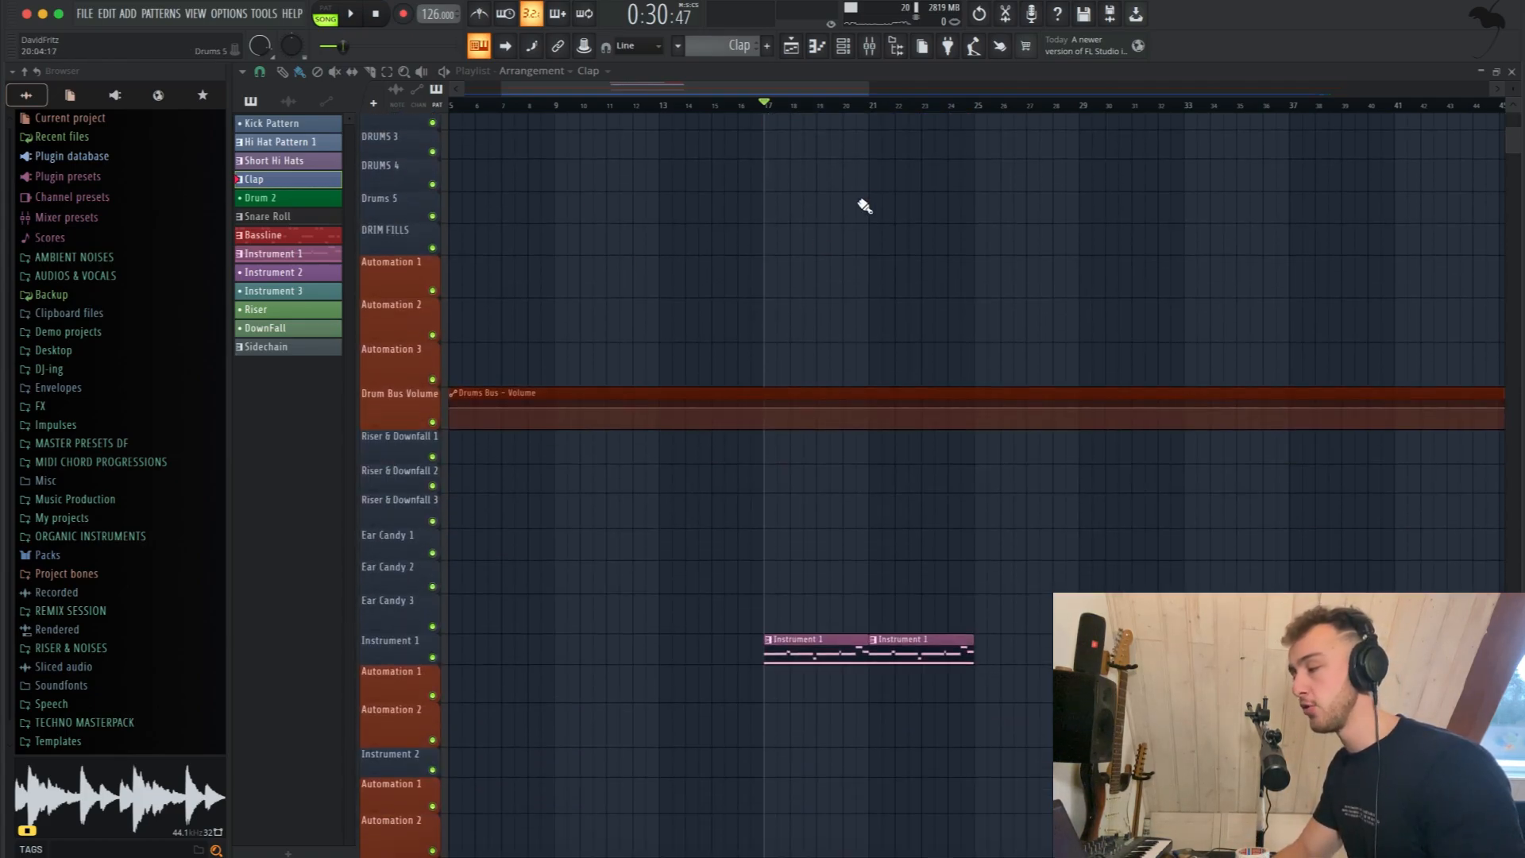
{"action": "left_click", "coordinate": [870, 46]}
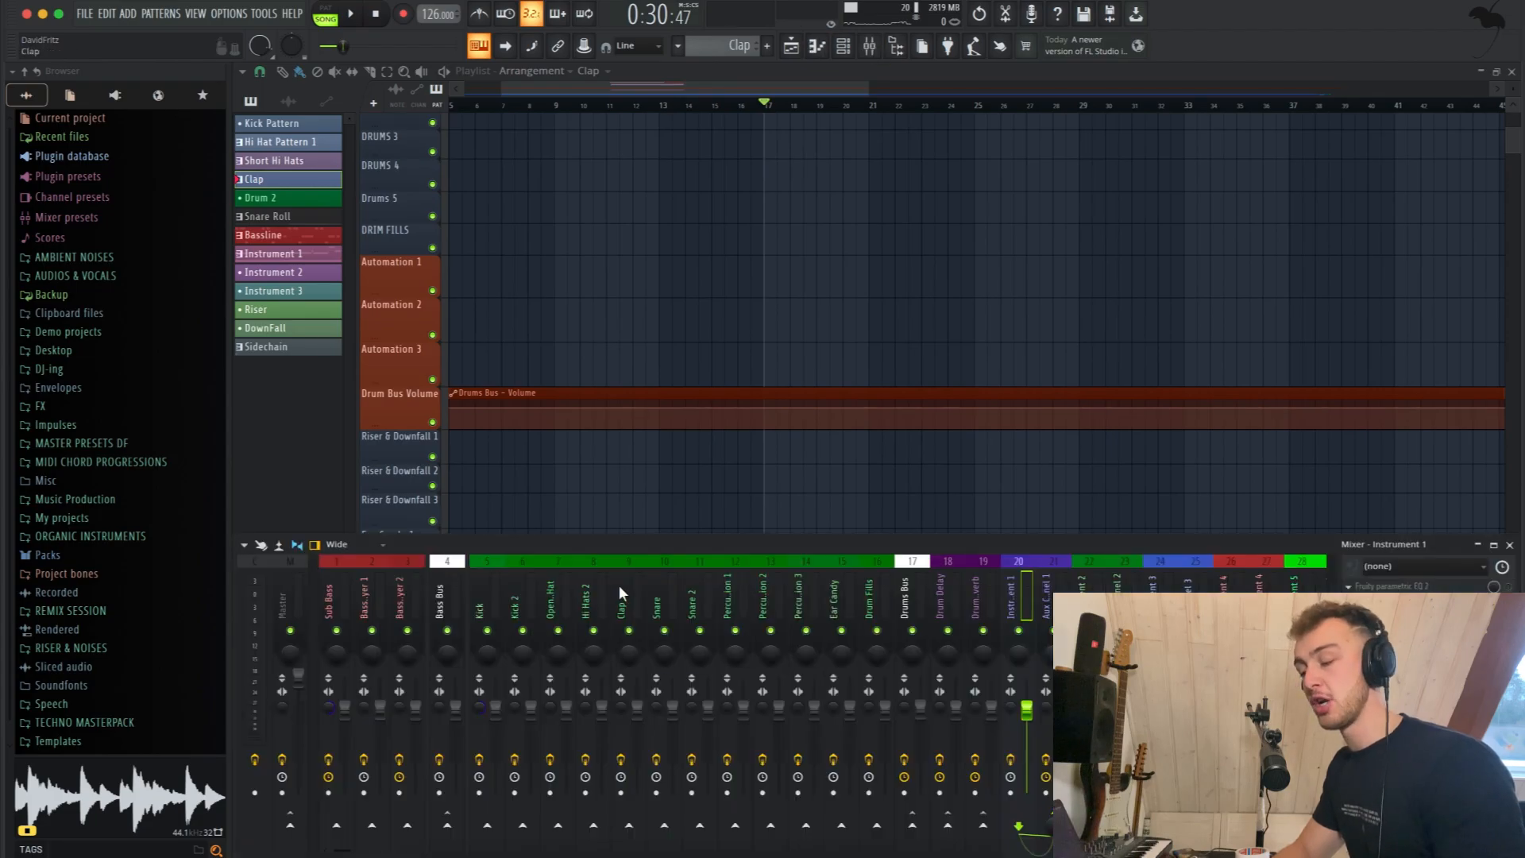
{"action": "scroll", "coordinate": [327, 575], "scroll_direction": "right", "scroll_amount": 1}
{"action": "left_click", "coordinate": [459, 592]}
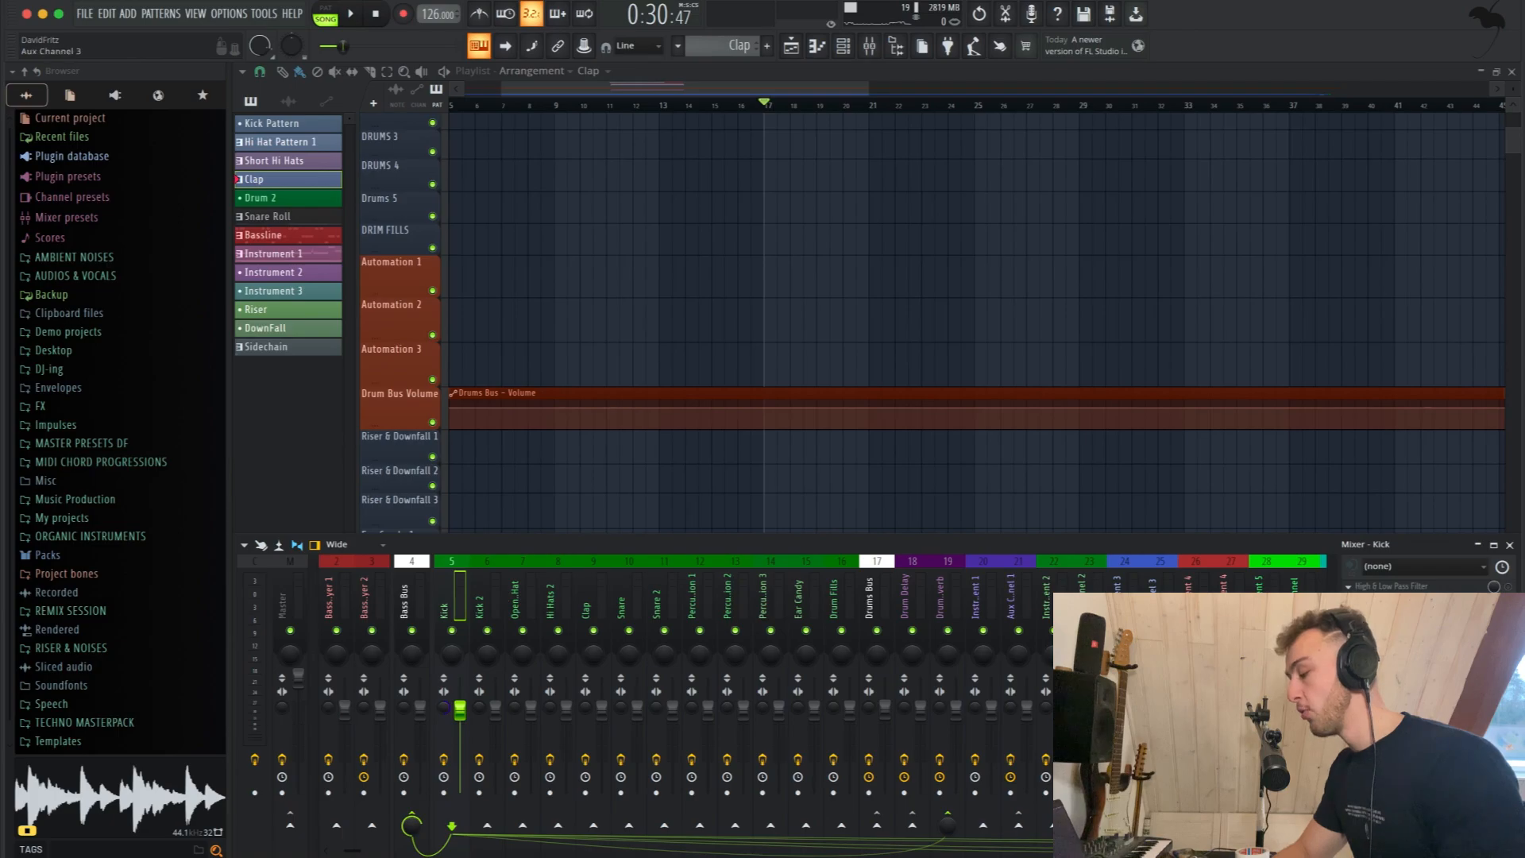
{"action": "left_click", "coordinate": [1392, 587]}
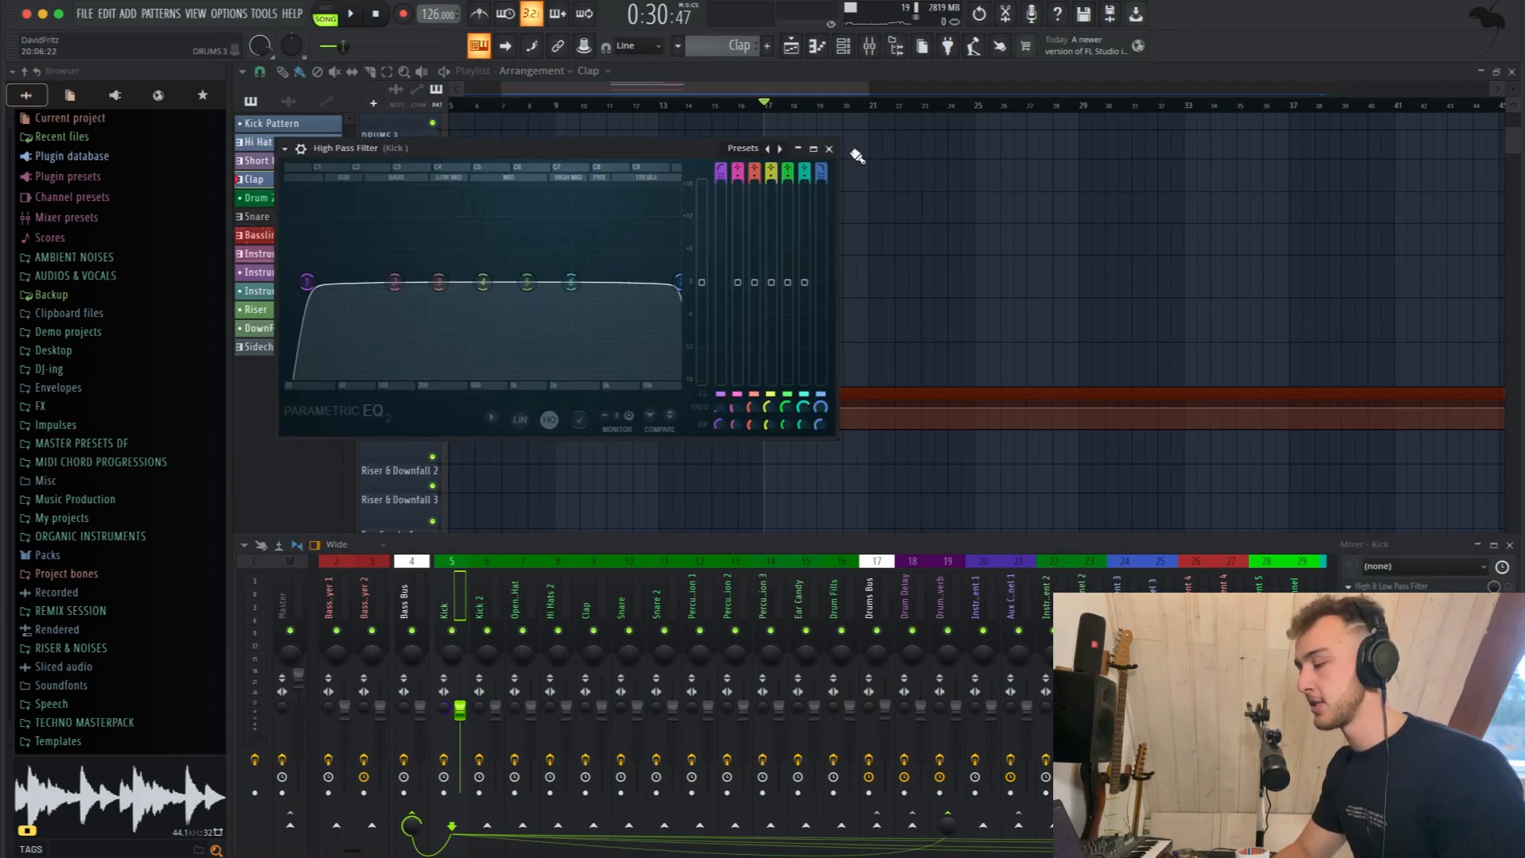
{"action": "left_click", "coordinate": [828, 148]}
Look through the mixer's routing from the bass layers to the Vocals 1 track and close the mixer.
{"action": "scroll", "coordinate": [765, 591], "scroll_direction": "right", "scroll_amount": 2}
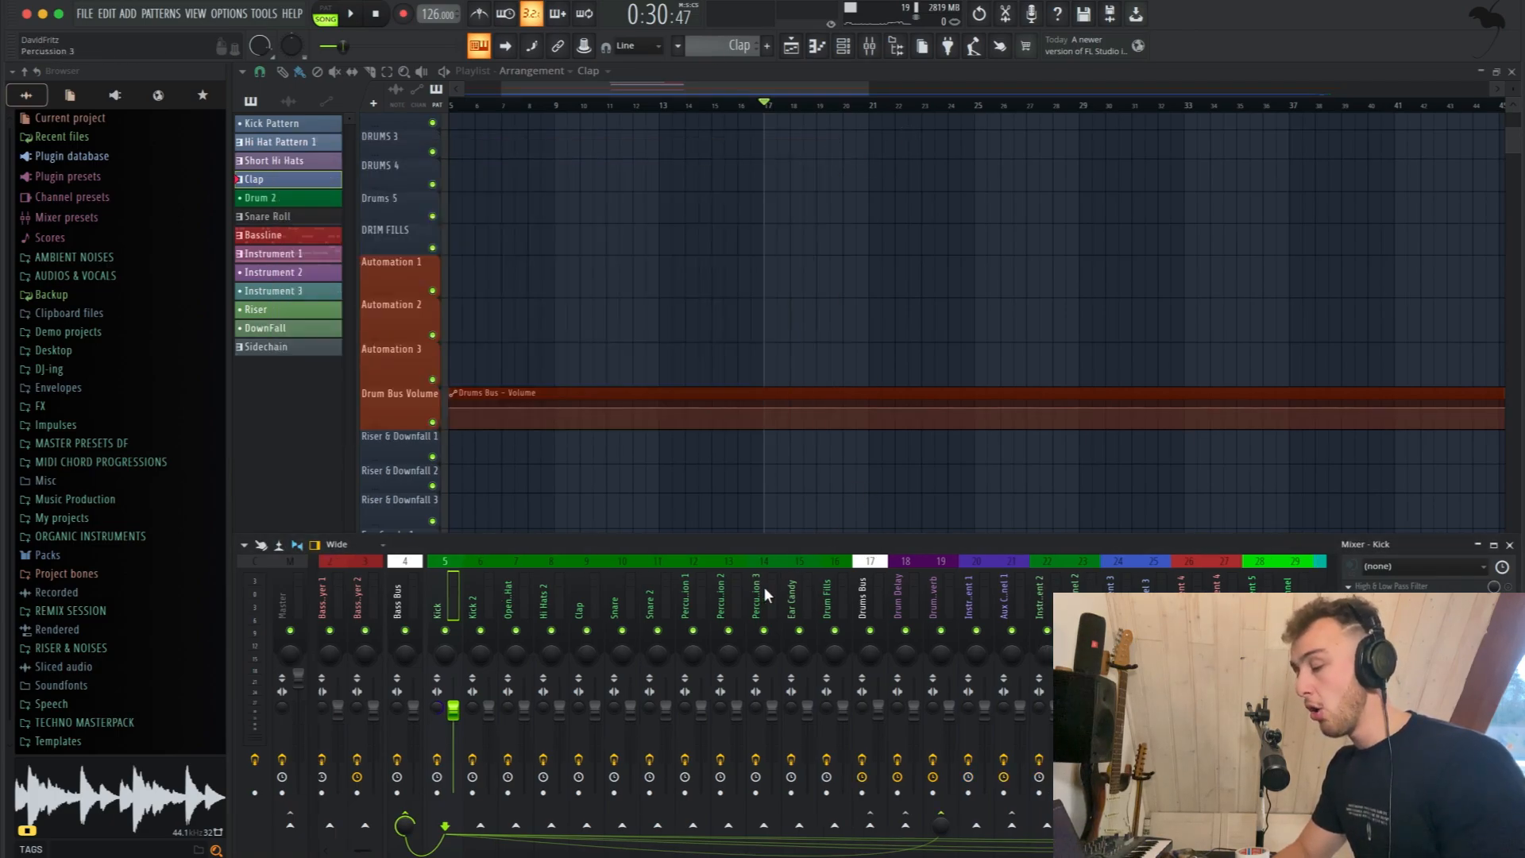
{"action": "scroll", "coordinate": [493, 561], "scroll_direction": "left", "scroll_amount": 3}
{"action": "left_click", "coordinate": [386, 575]}
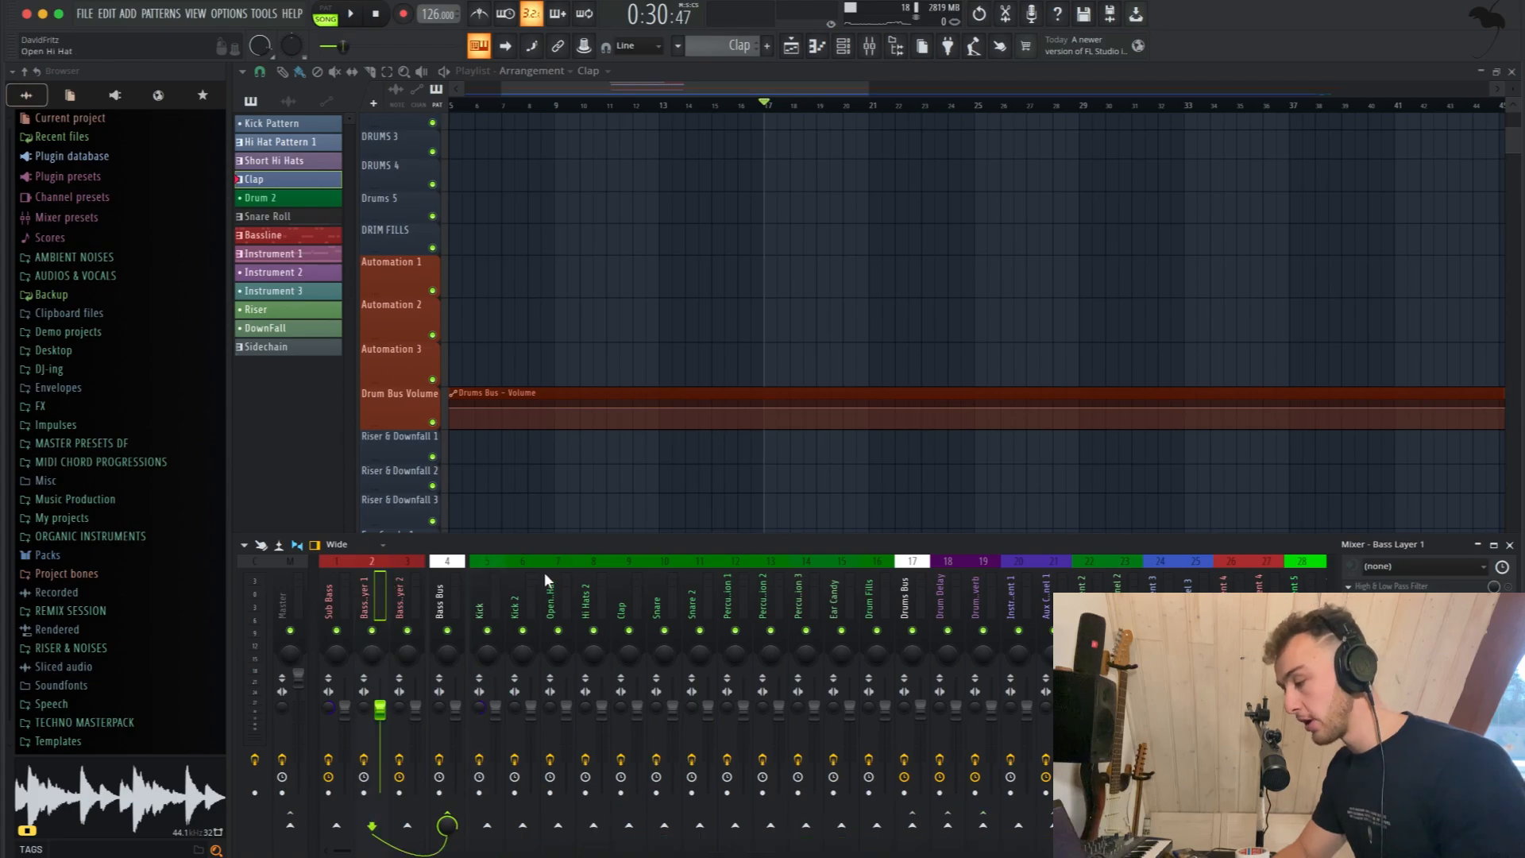
{"action": "scroll", "coordinate": [544, 572], "scroll_direction": "right", "scroll_amount": 10}
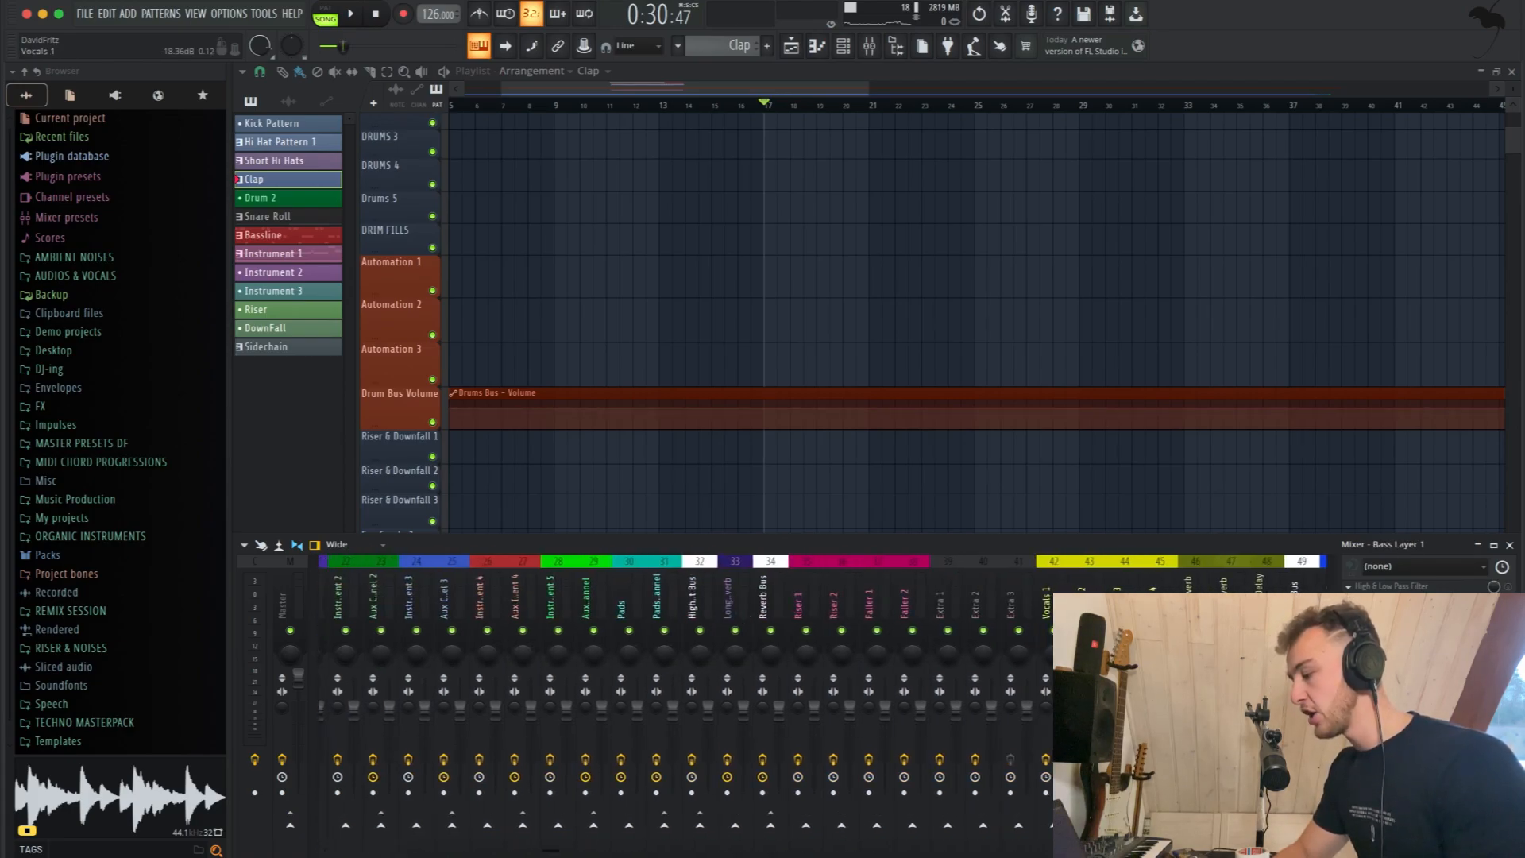
{"action": "scroll", "coordinate": [787, 587], "scroll_direction": "right", "scroll_amount": 3}
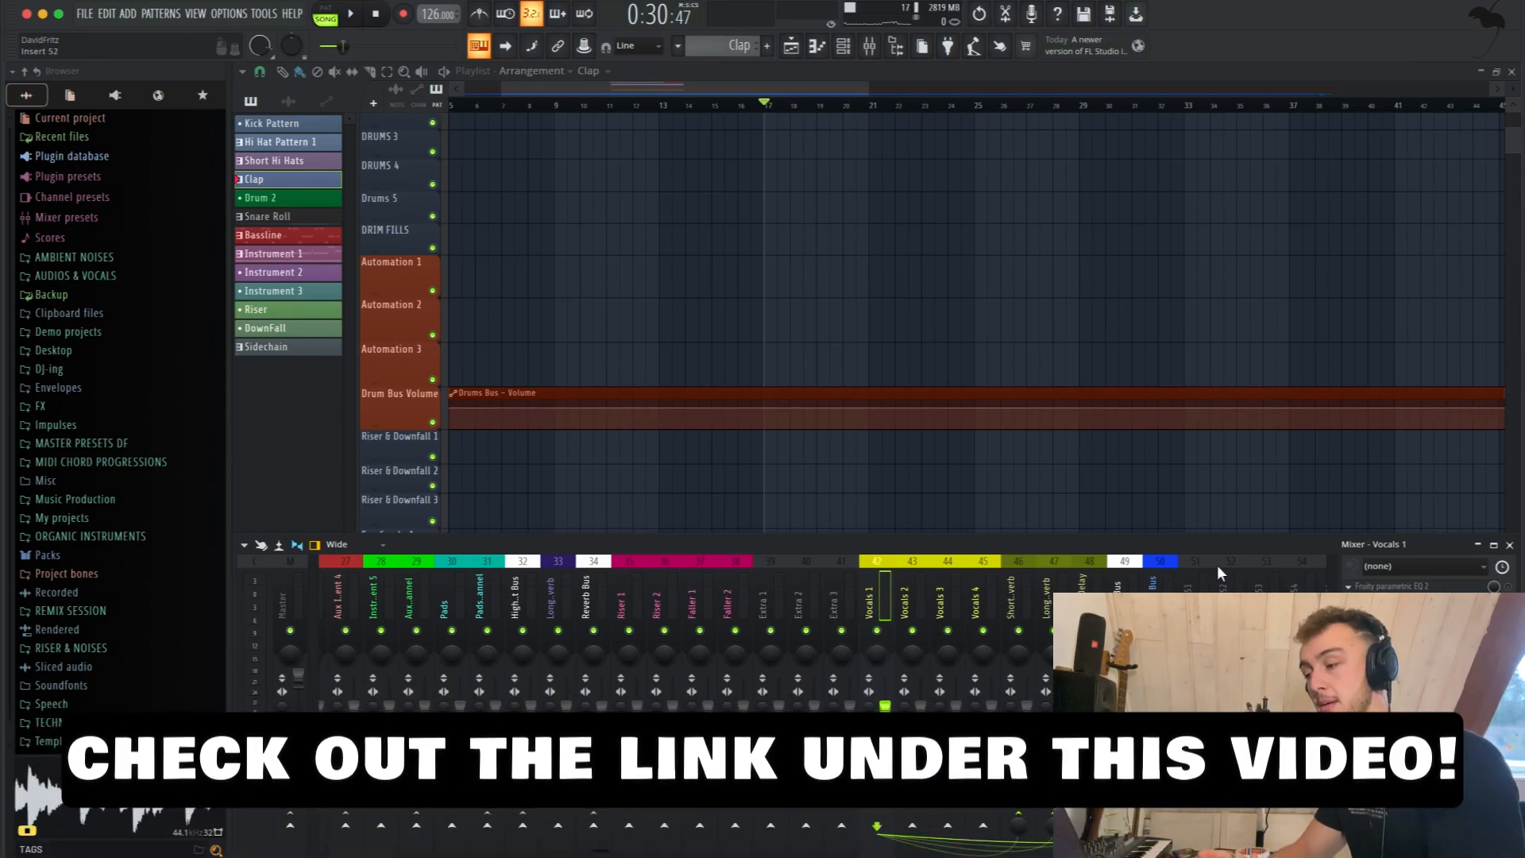
{"action": "key", "text": "F9"}
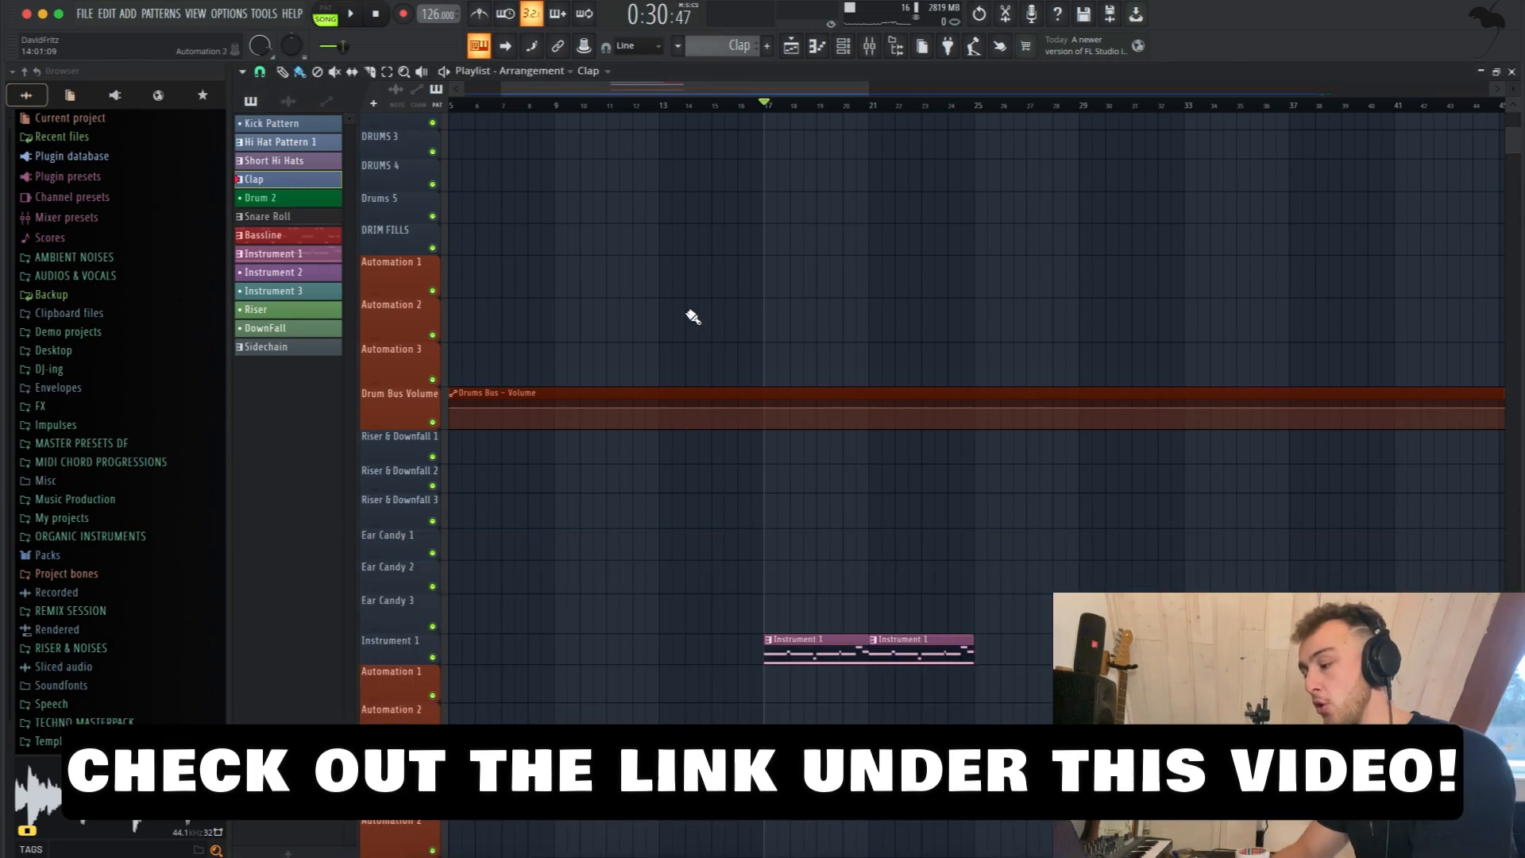
Pick Hi Hat Pattern 1 from the arrangement and briefly check it in the piano roll.
{"action": "scroll", "coordinate": [691, 317], "scroll_direction": "up", "scroll_amount": 5}
{"action": "scroll", "coordinate": [881, 494], "scroll_direction": "up", "scroll_amount": 3}
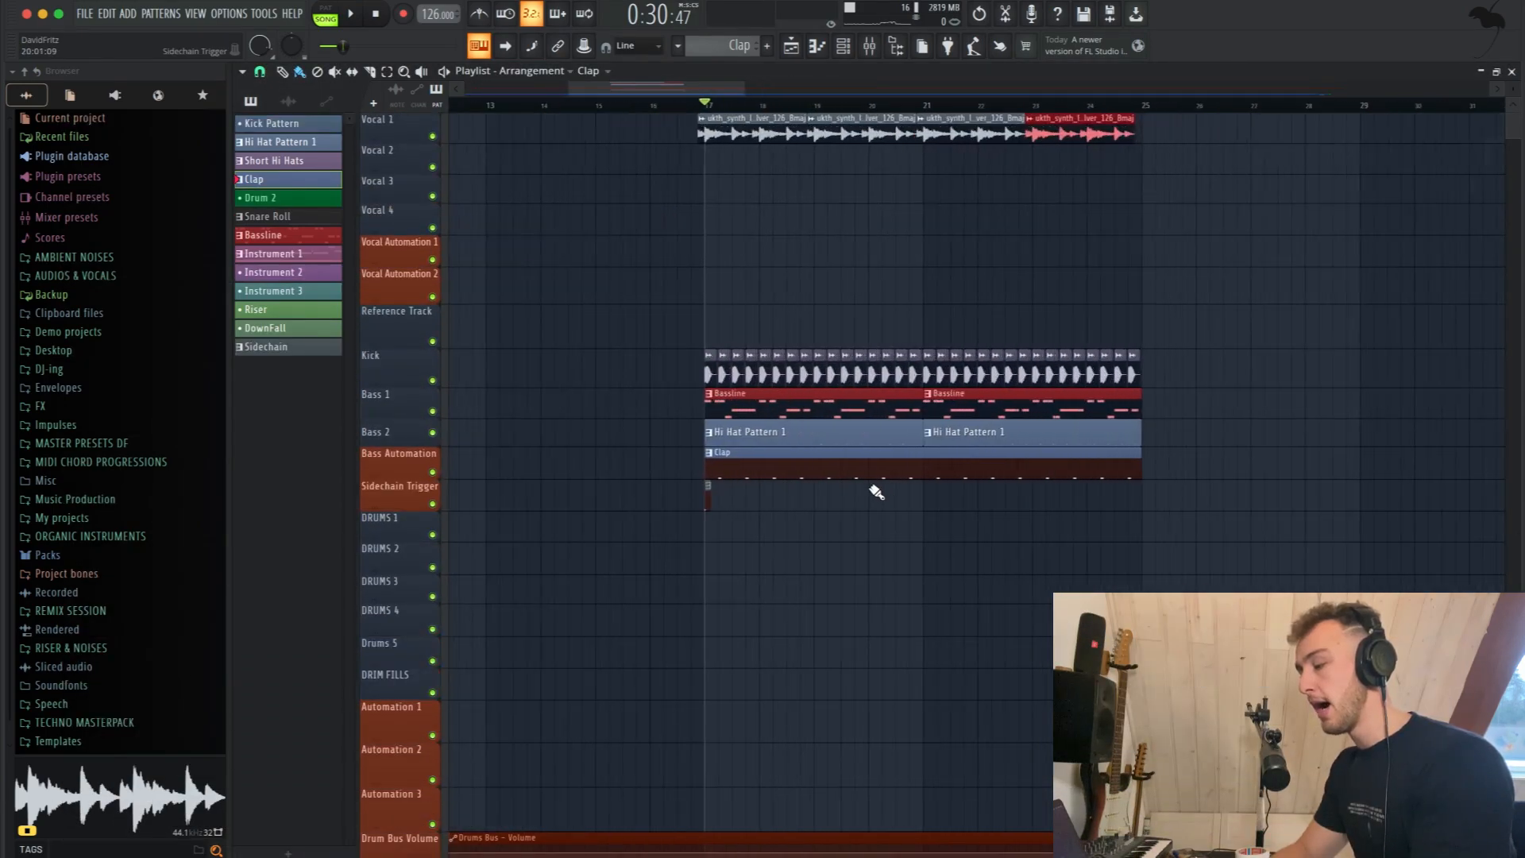
{"action": "left_click", "coordinate": [816, 433]}
{"action": "key", "text": "F7"}
{"action": "key", "text": "F7"}
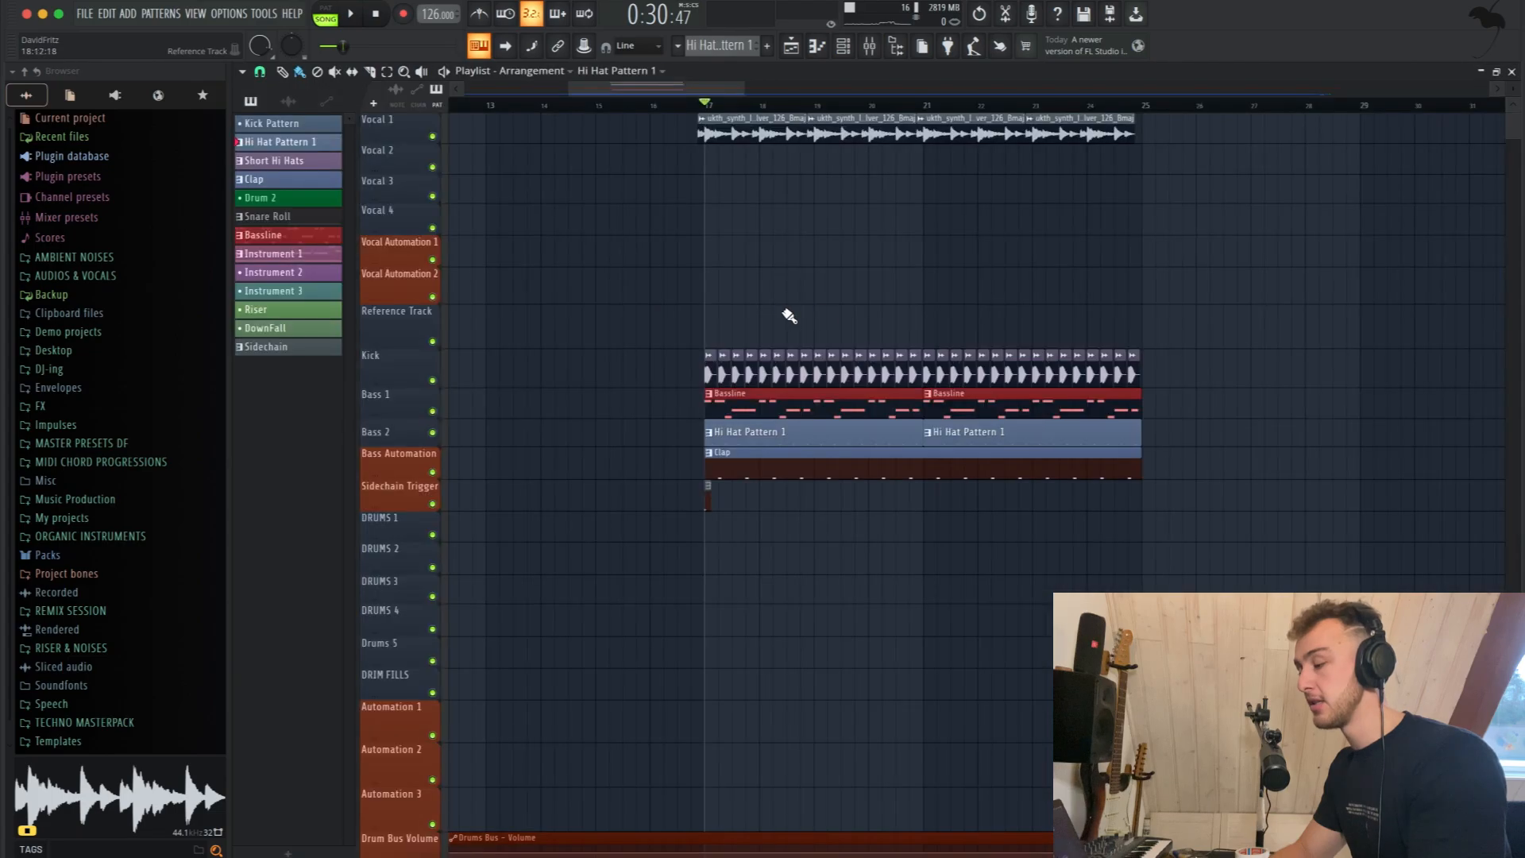